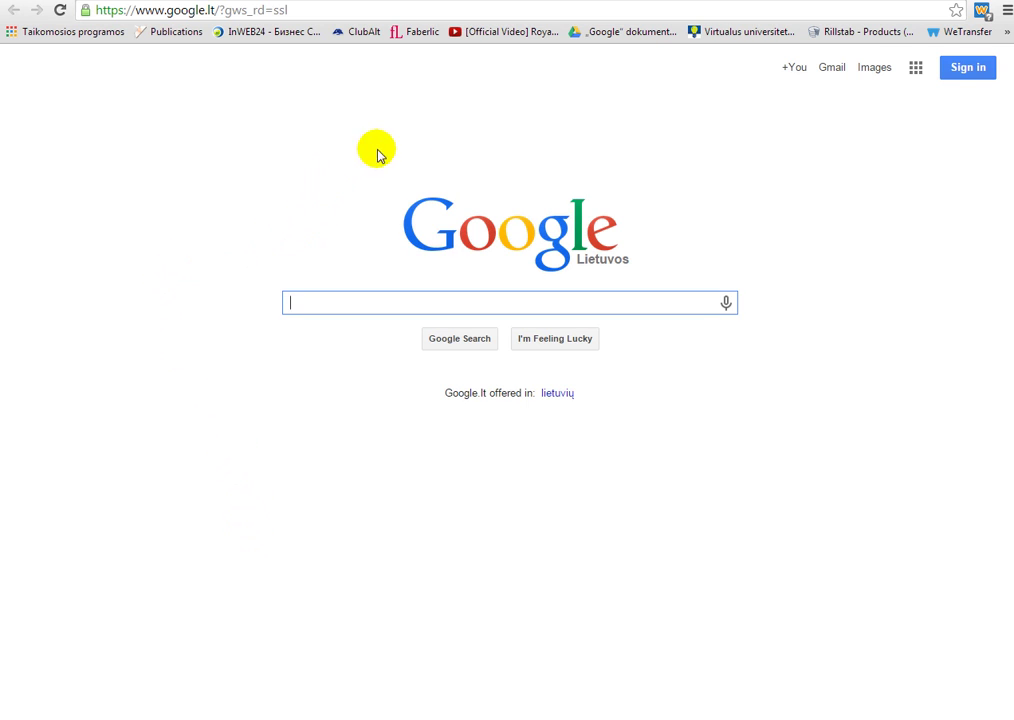
- From the Google sign-in page, choose to create a new Google account and start on the first name
click(966, 68)
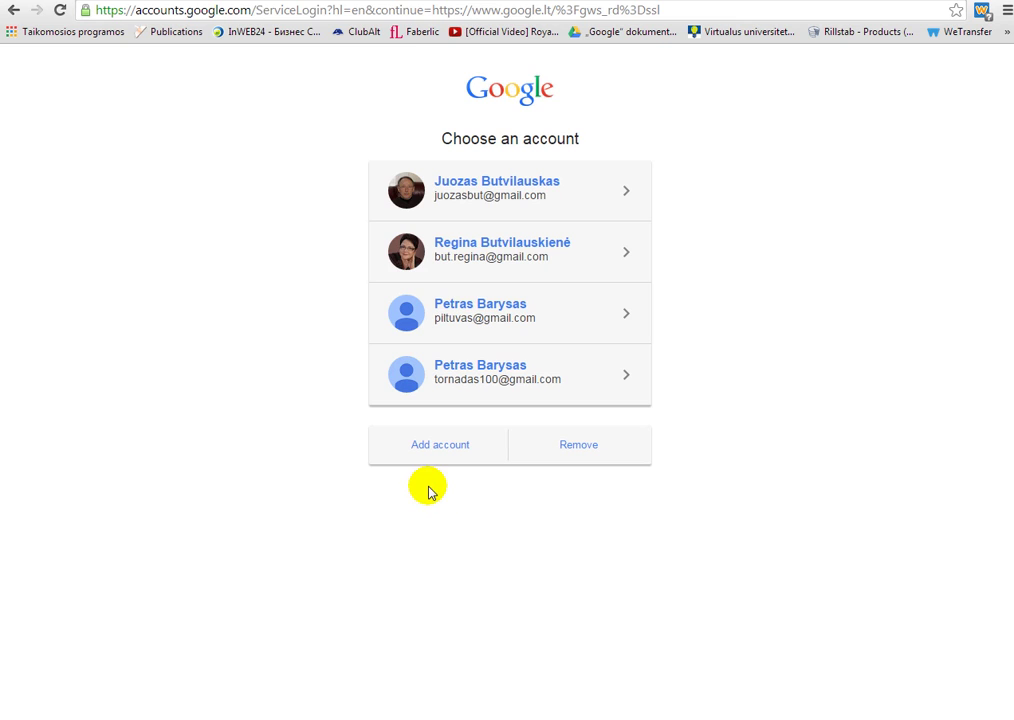
click(443, 447)
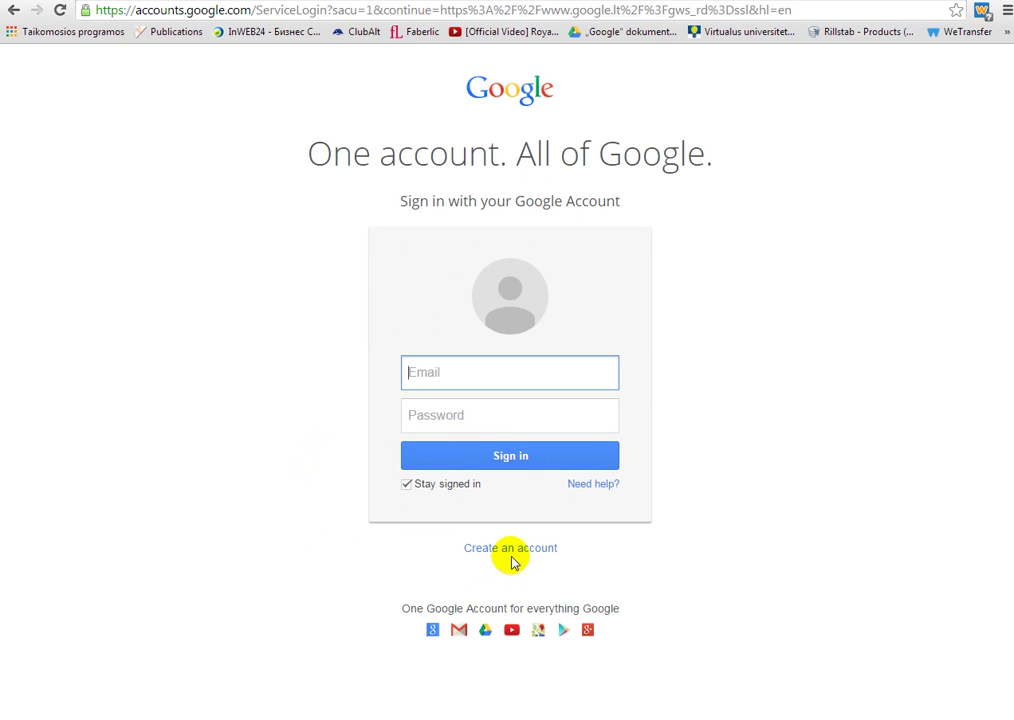
click(511, 550)
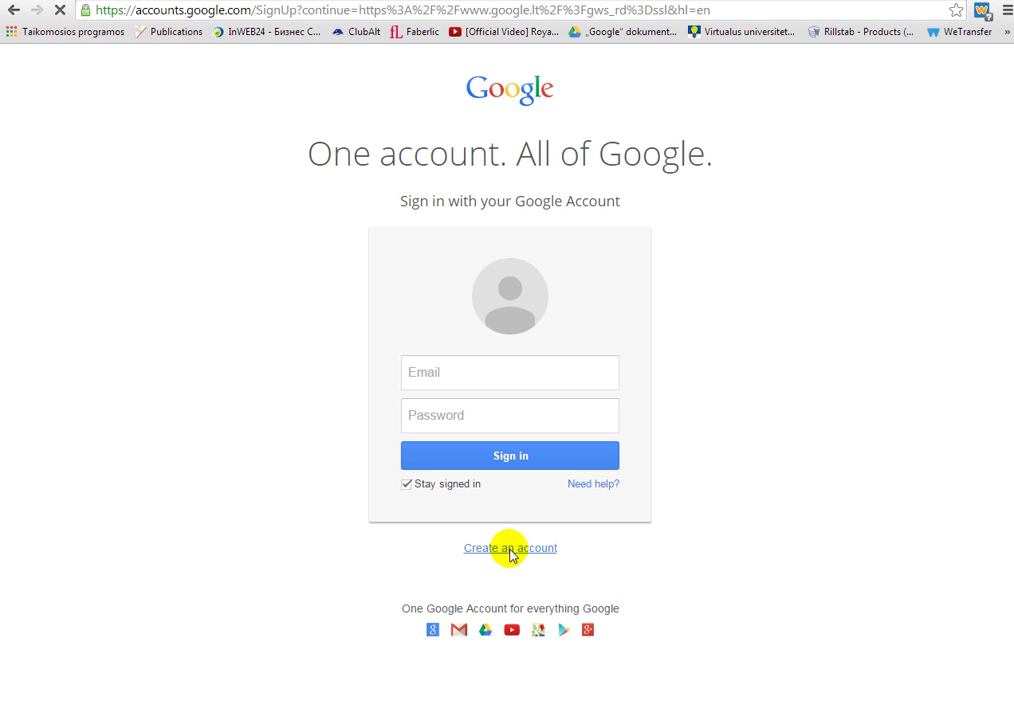
click(649, 250)
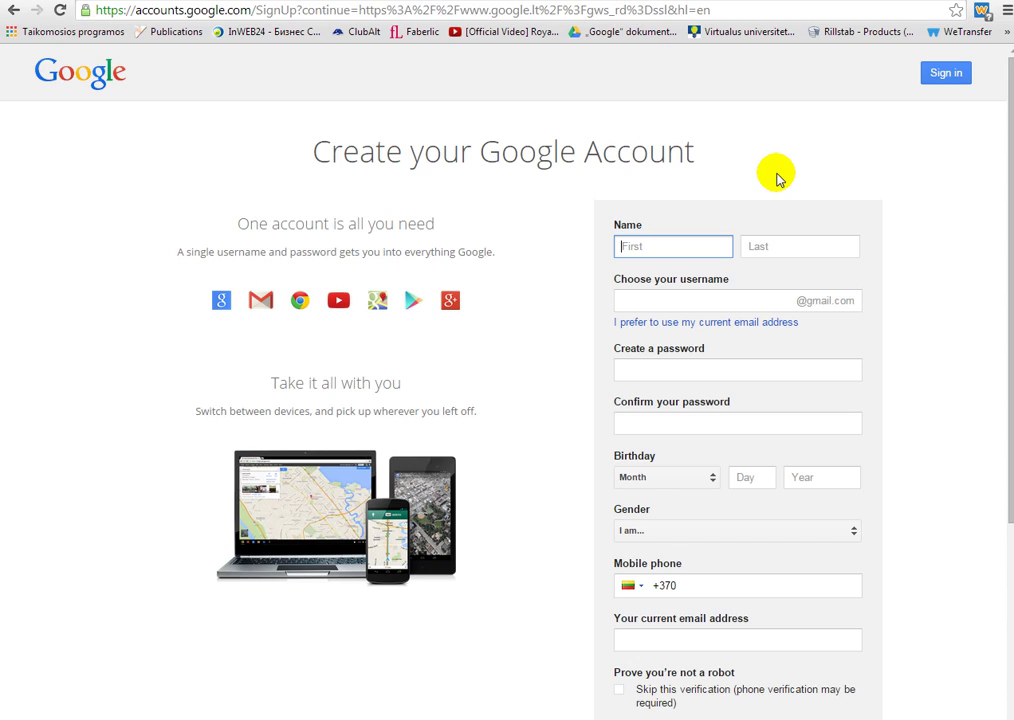
- Enter the first and last name in the sign-up form
text(Vardenis)
key(Tab)
text(Pavardenis)
key(Tab)
- Take the suggested available username and enter the account password, then move to the confirmation field
text(groziopaslaptys)
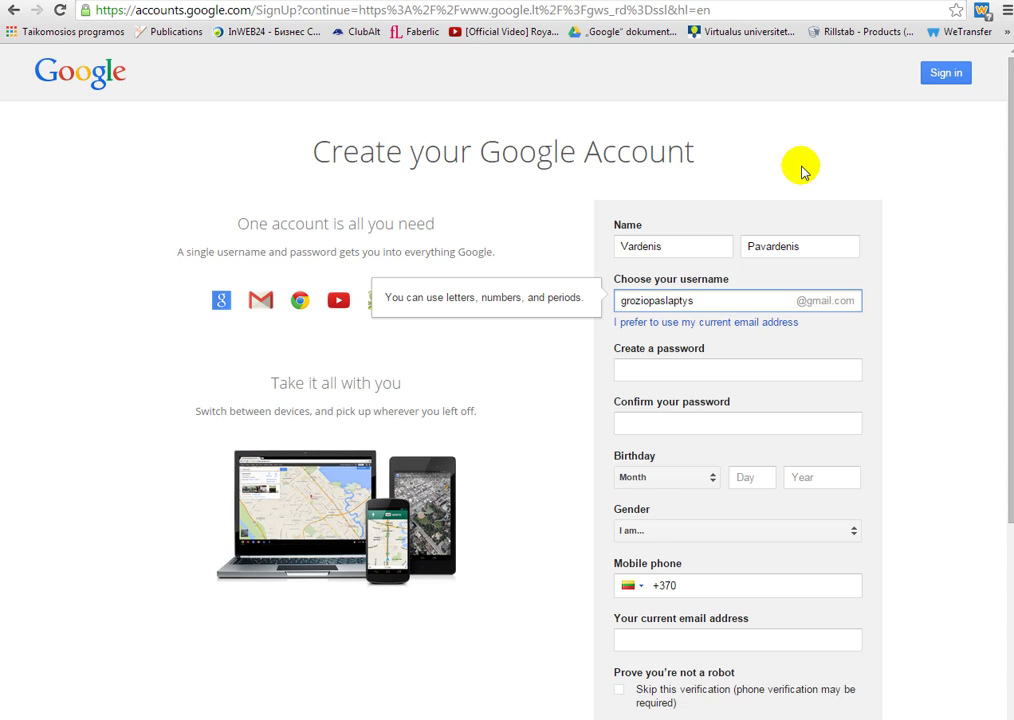
click(652, 372)
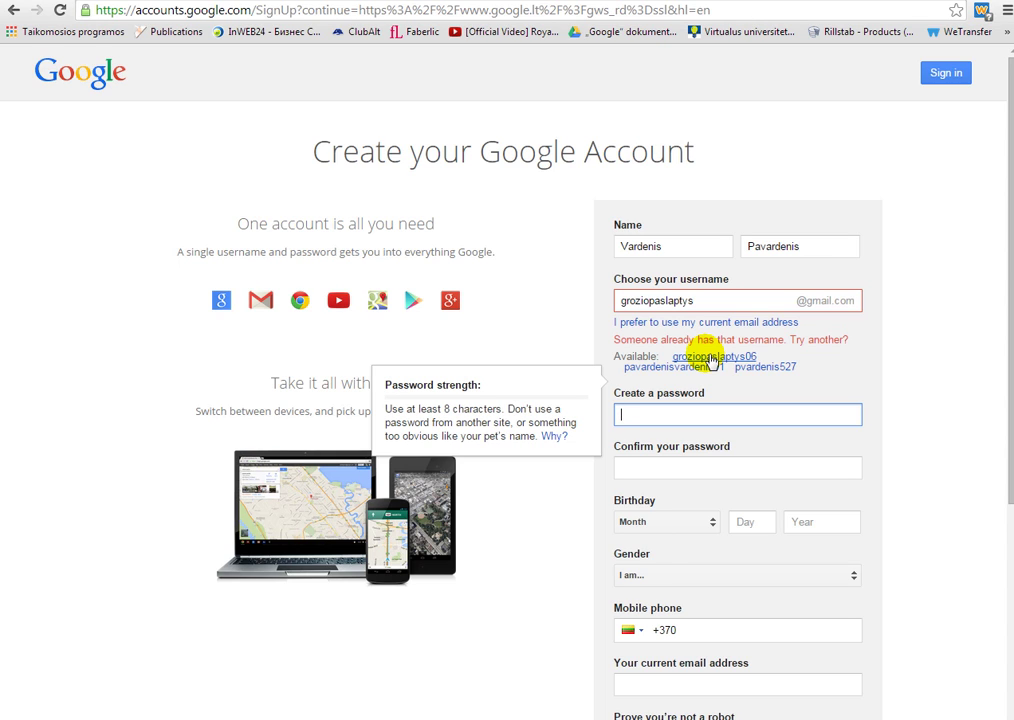
click(712, 357)
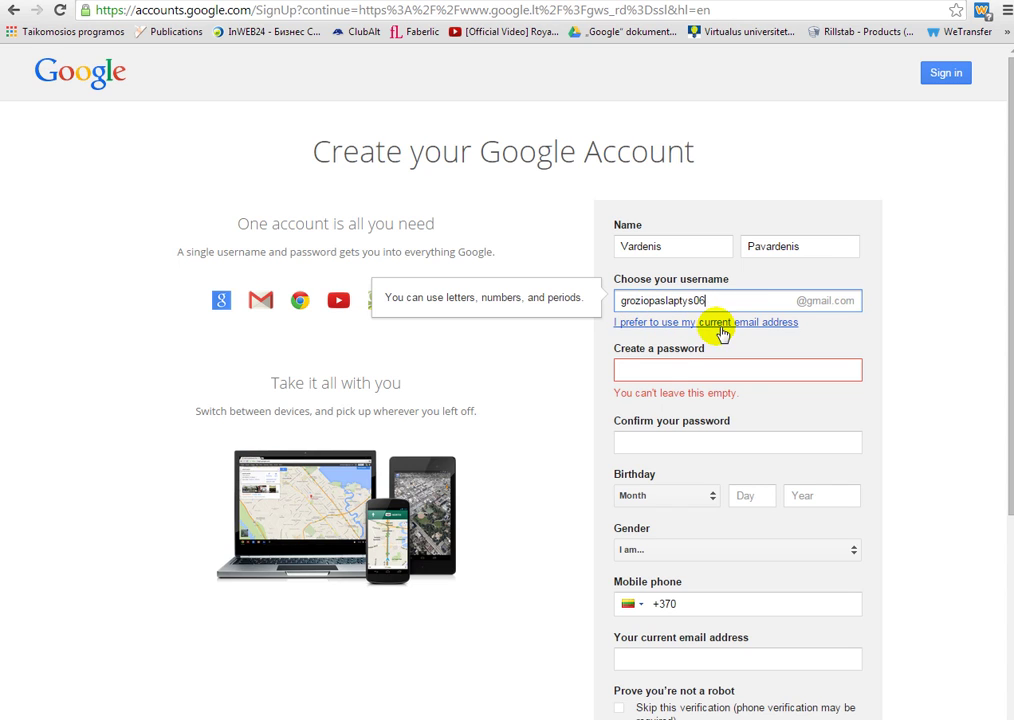
click(646, 374)
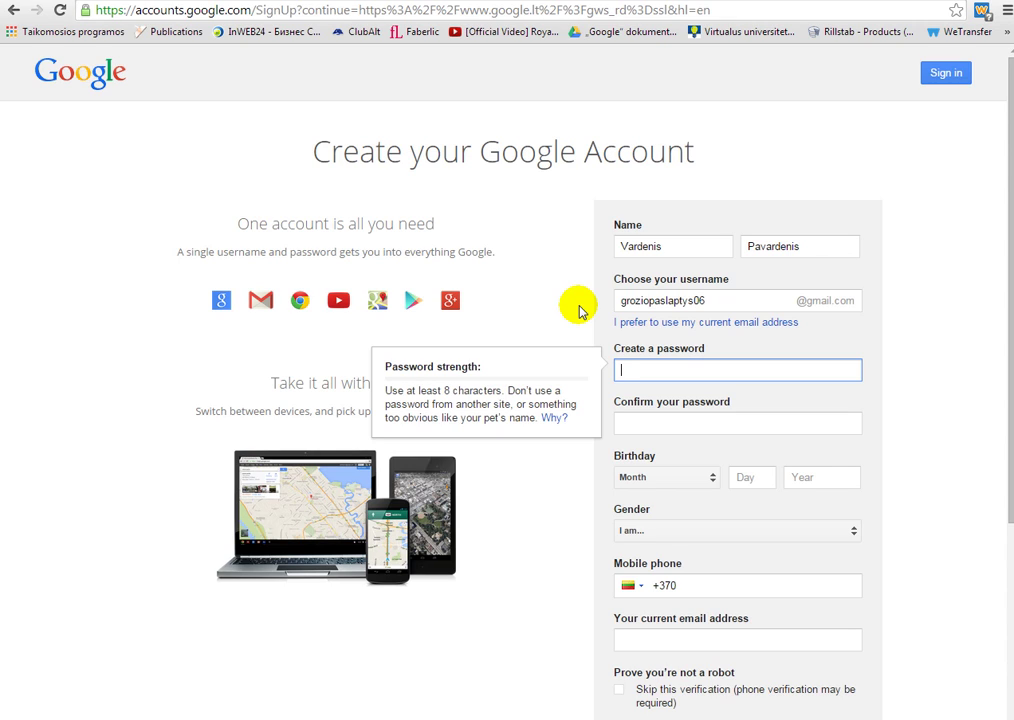
text(••)
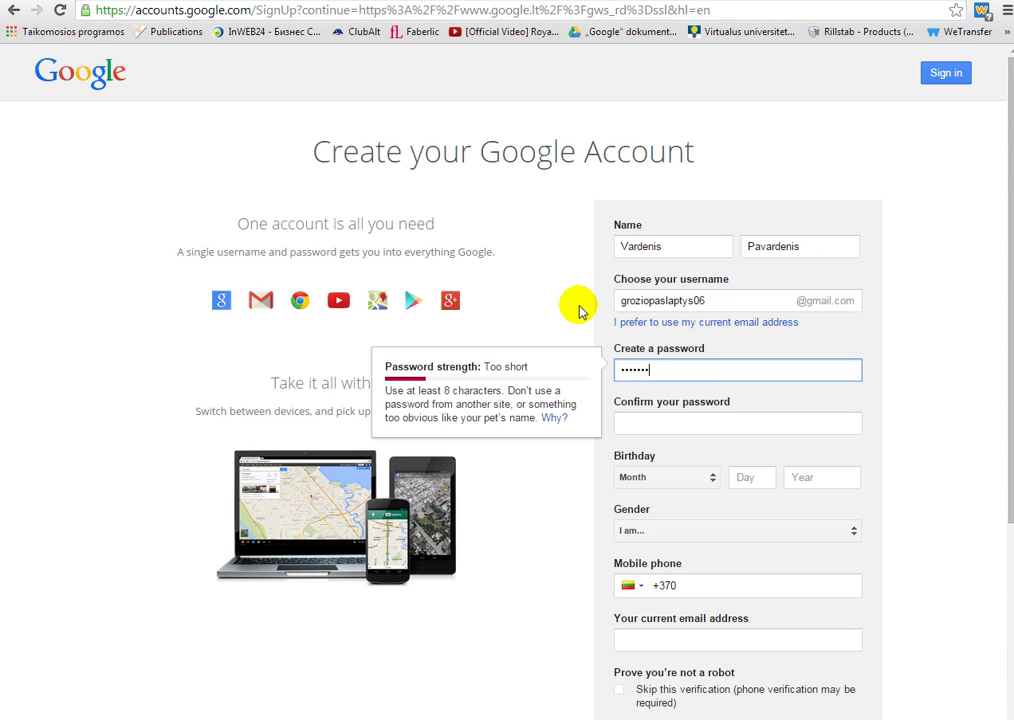
text(•)
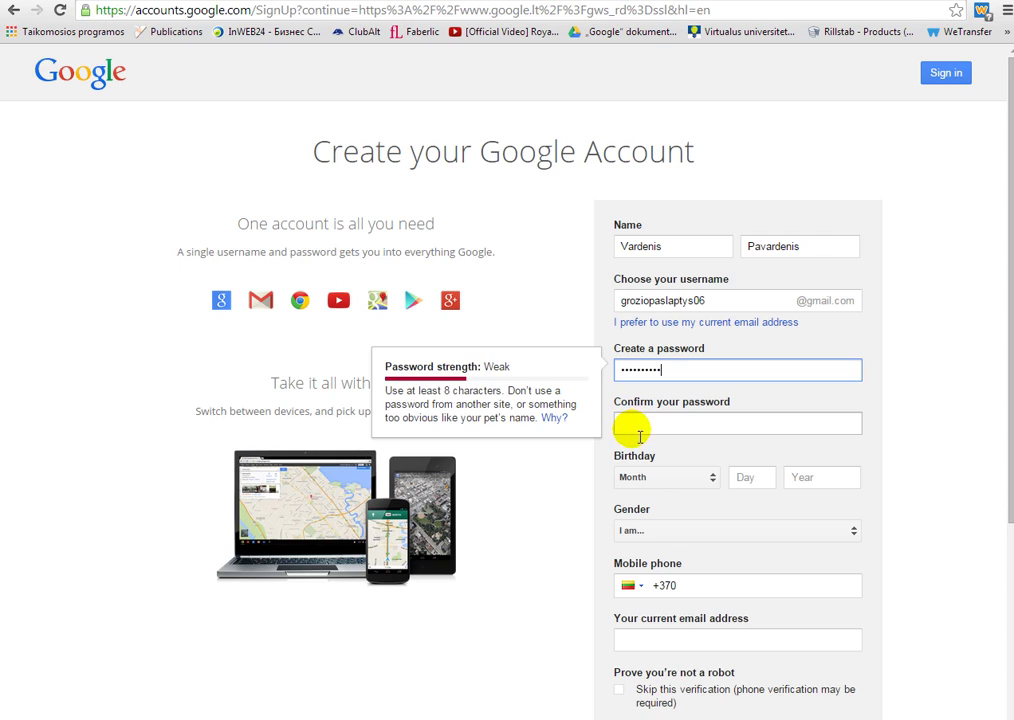
key(Tab)
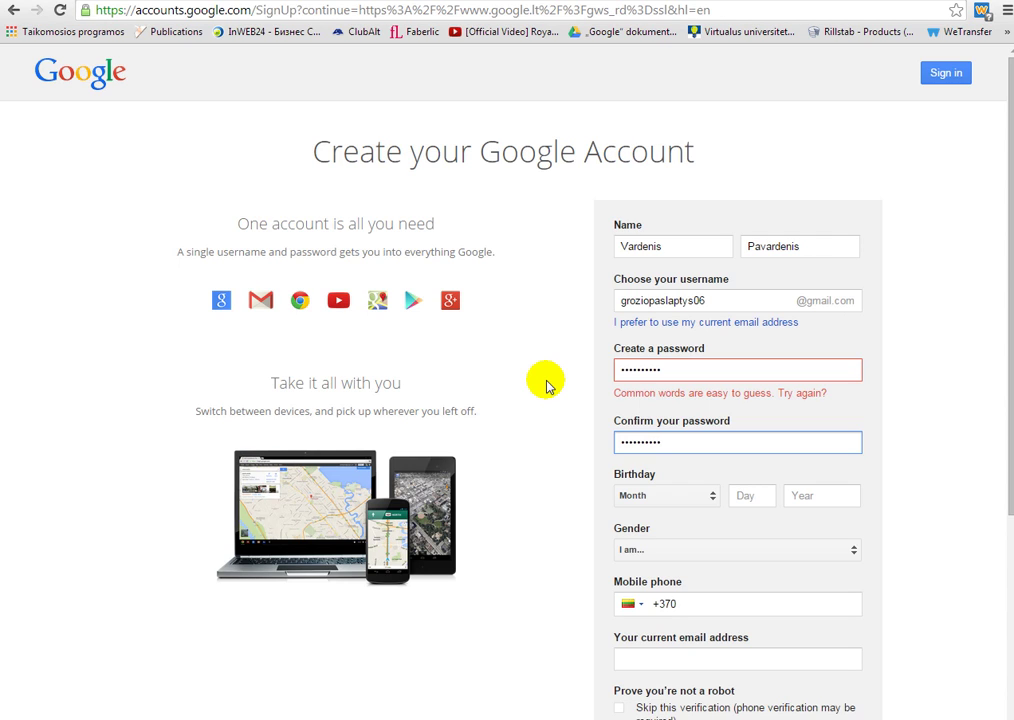
- Set the birthday to January 1, 1991
click(714, 500)
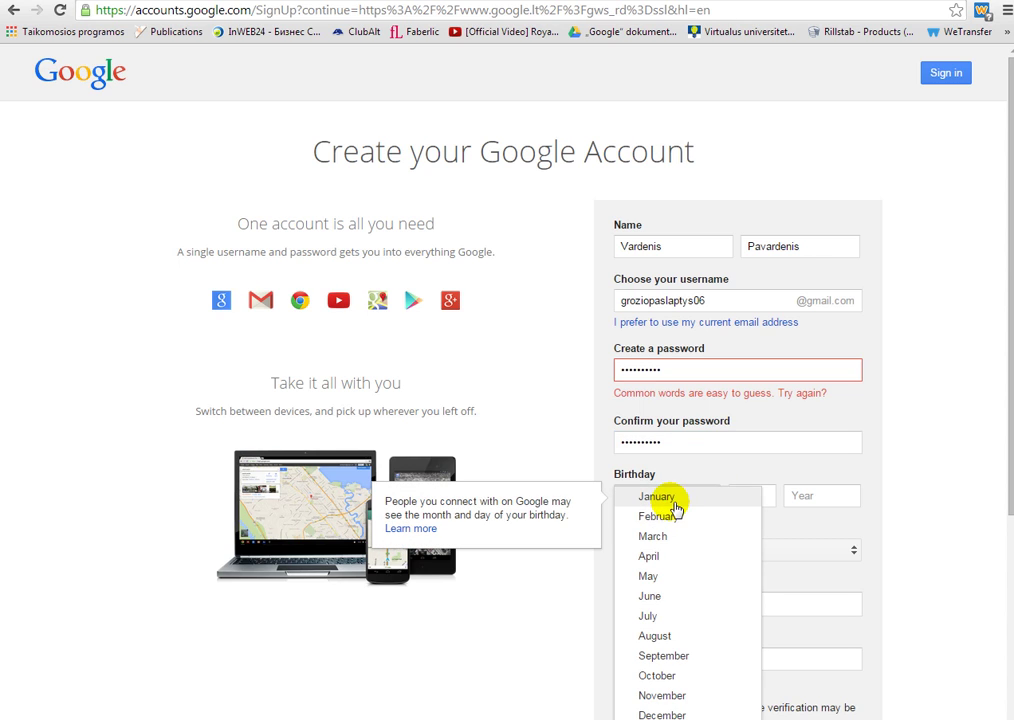
click(670, 499)
click(732, 497)
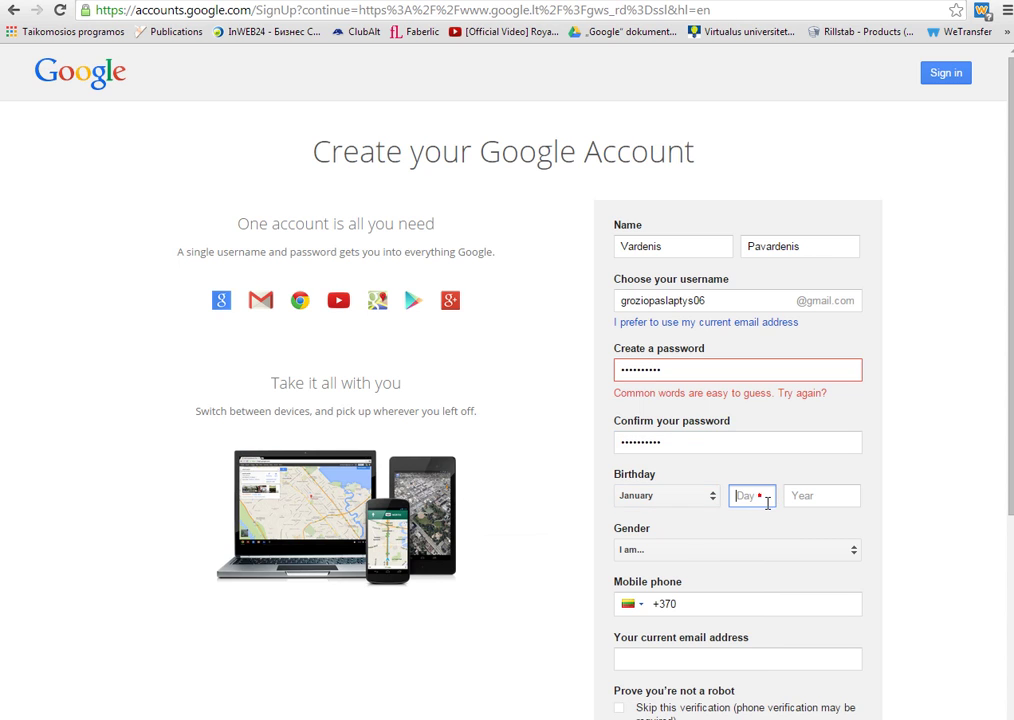
click(764, 503)
text(1)
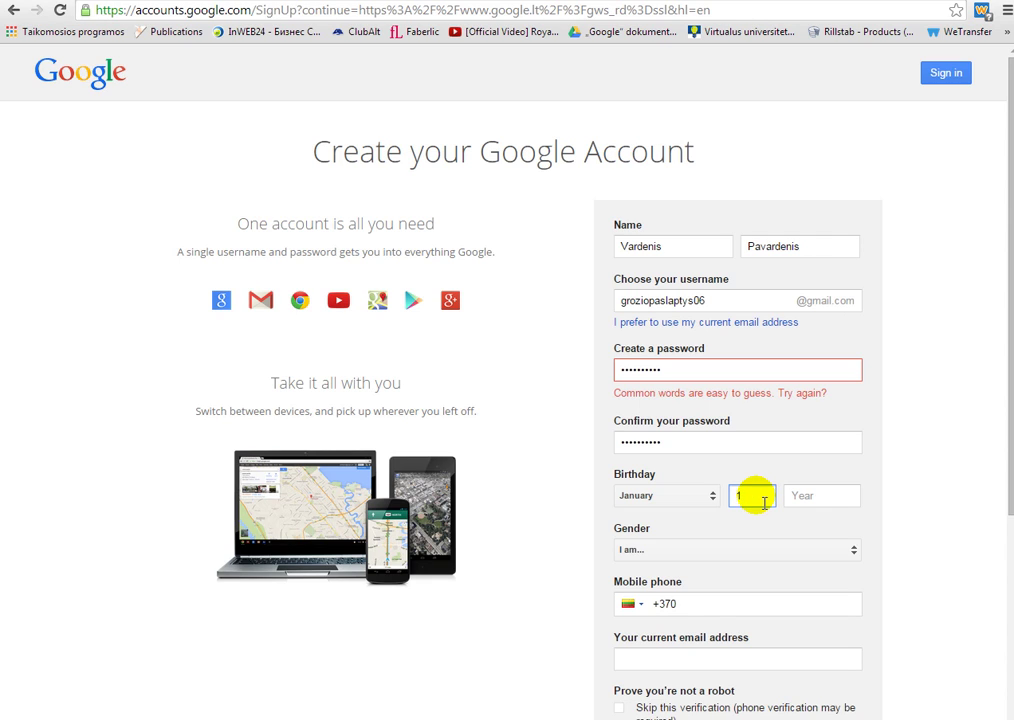
key(Tab)
click(826, 495)
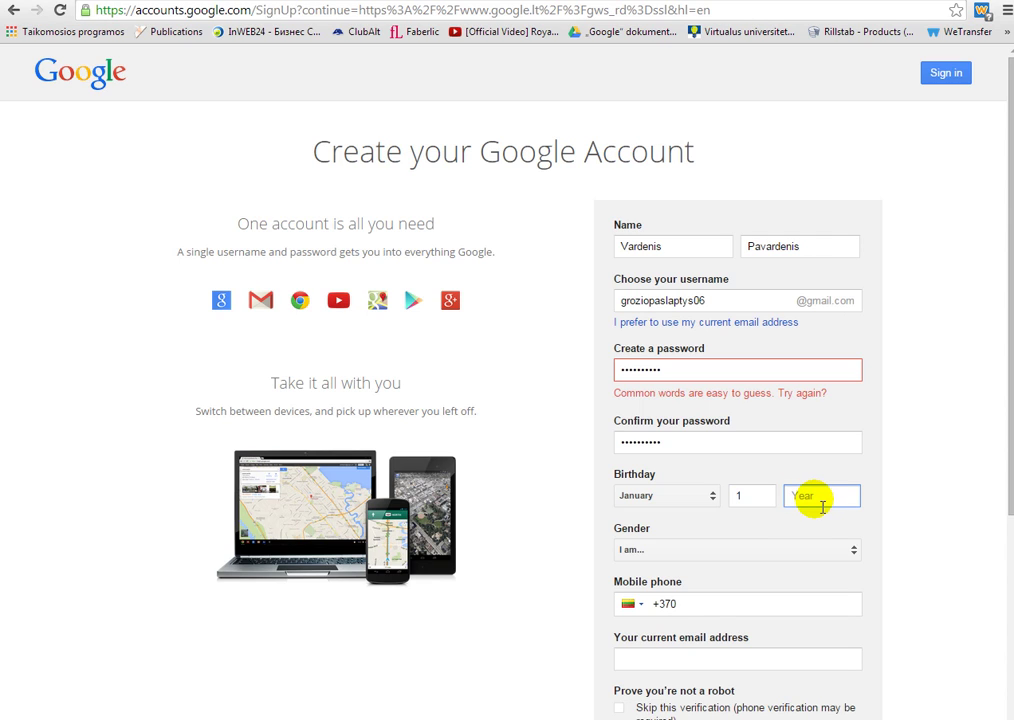
text(1991)
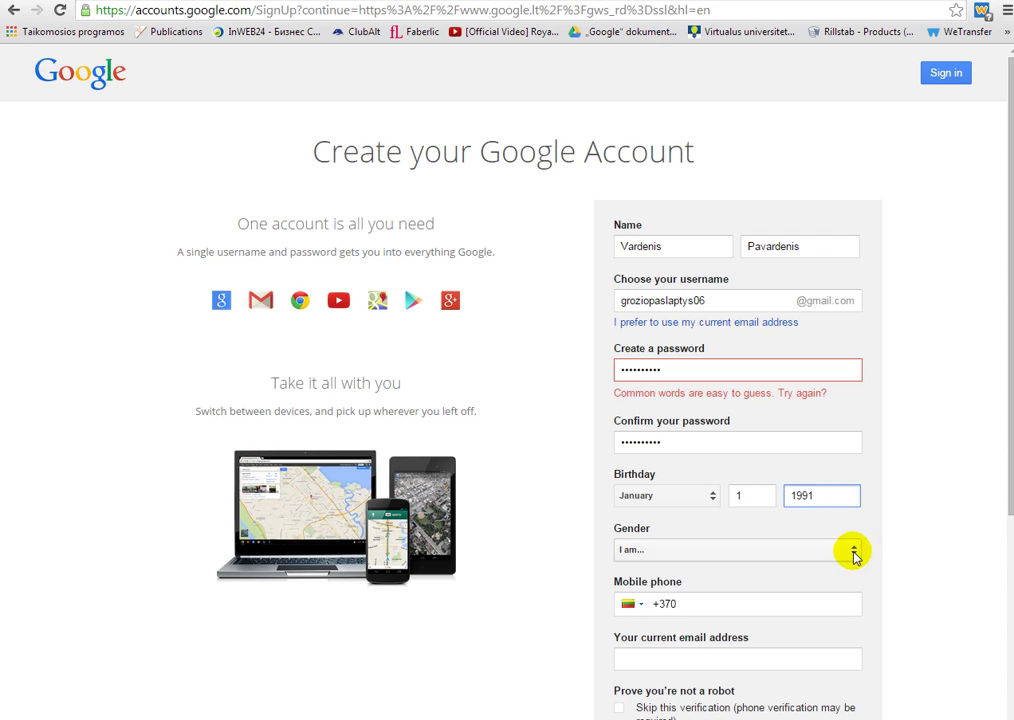
- Choose Male as the gender
click(848, 551)
click(672, 580)
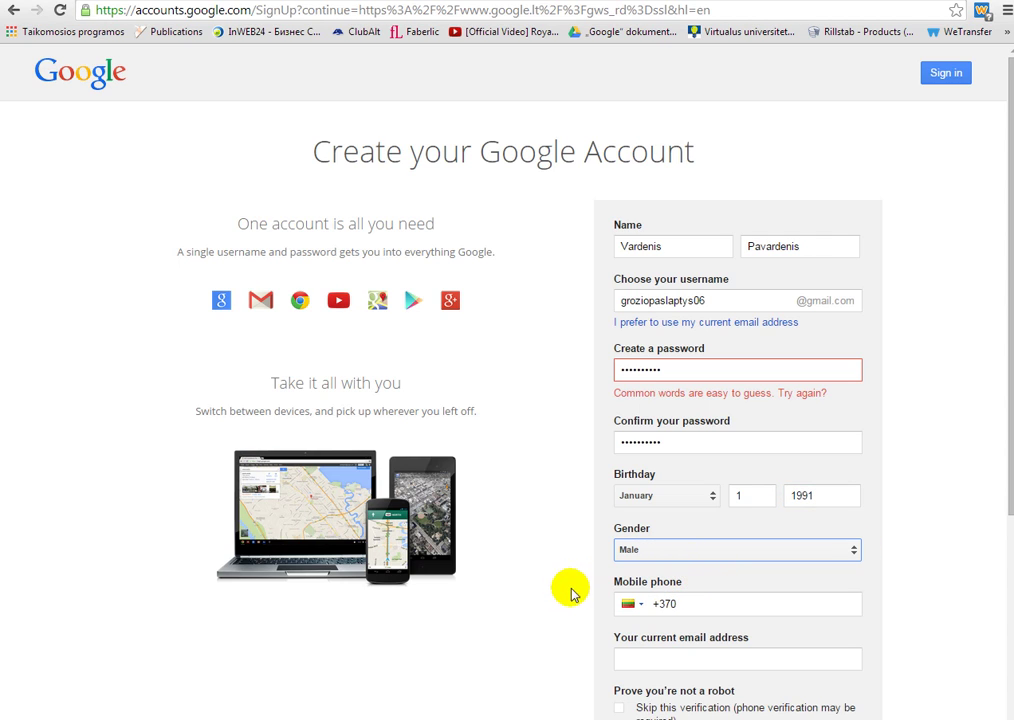
scroll(590, 610, down, 1)
scroll(595, 610, down, 1)
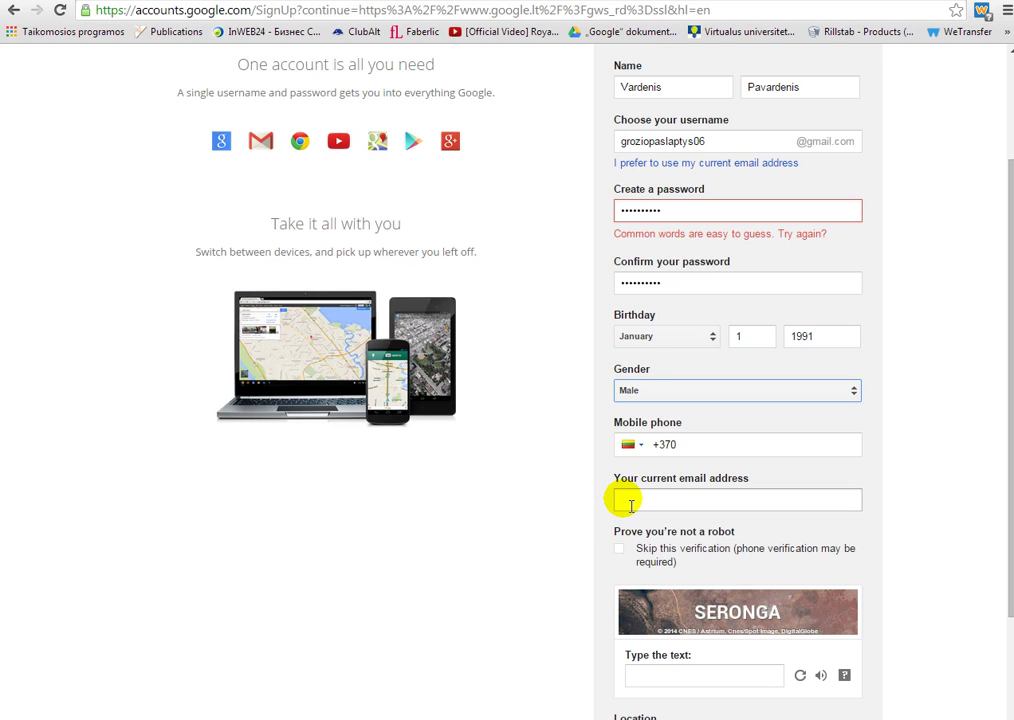
- Dismiss the current-email help tip and type the captcha answer
click(631, 504)
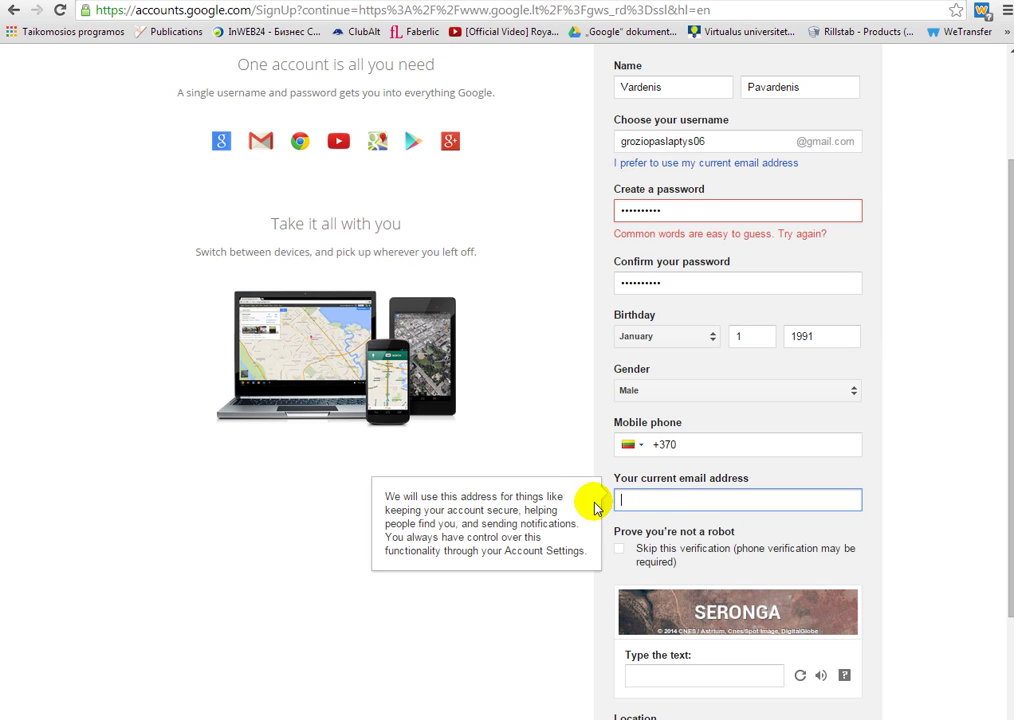
scroll(684, 535, down, 1)
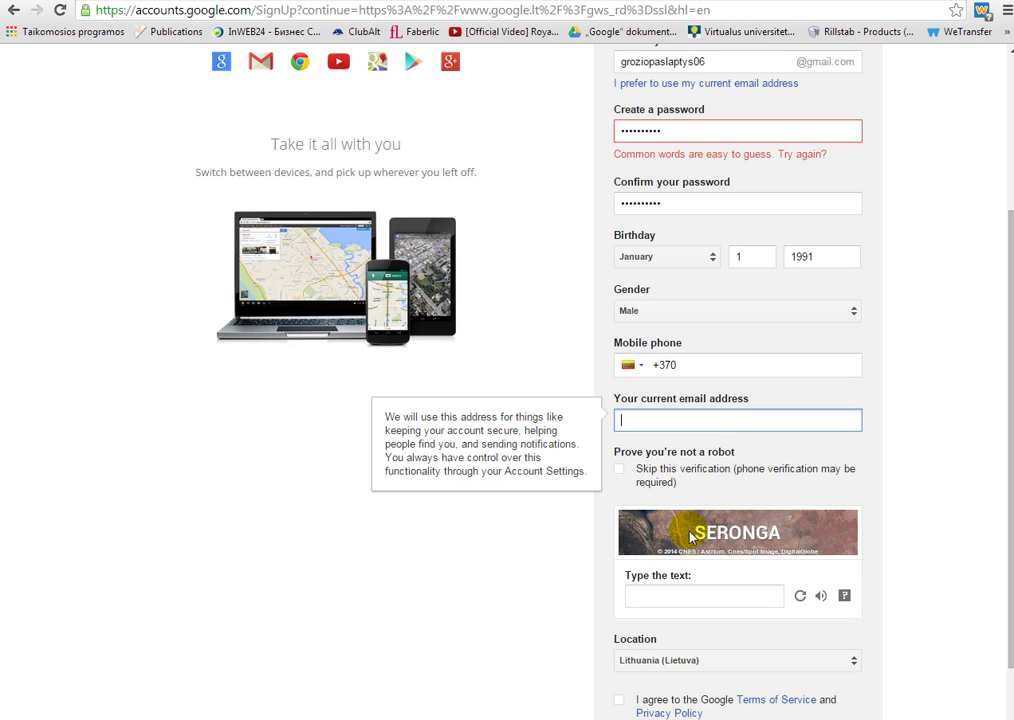
click(706, 542)
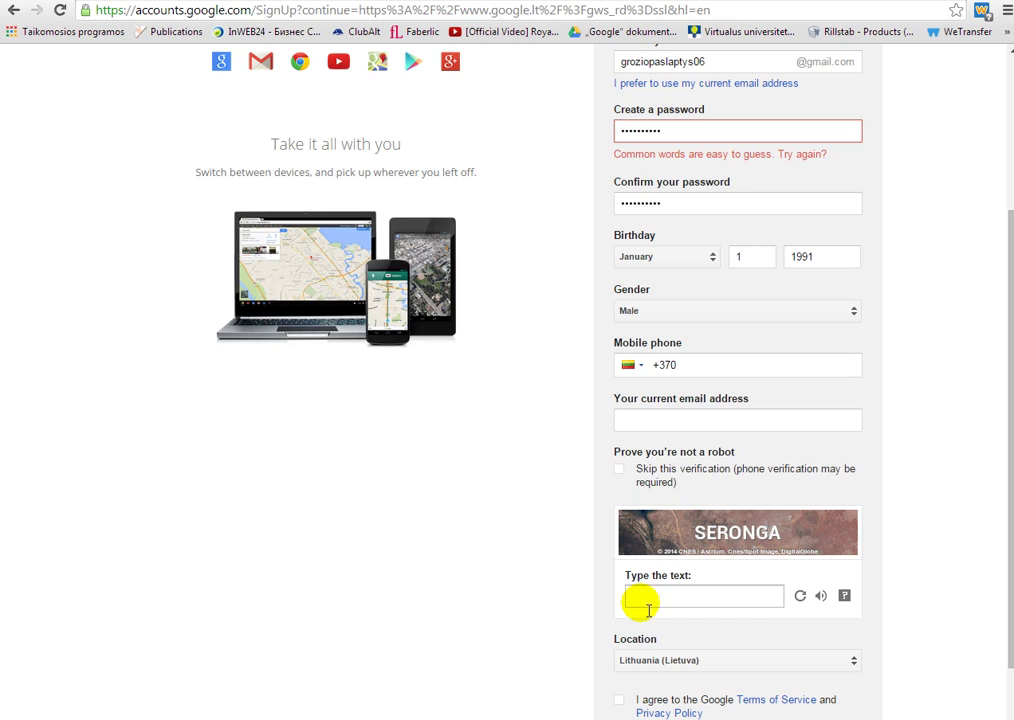
click(645, 600)
text(SERONGA)
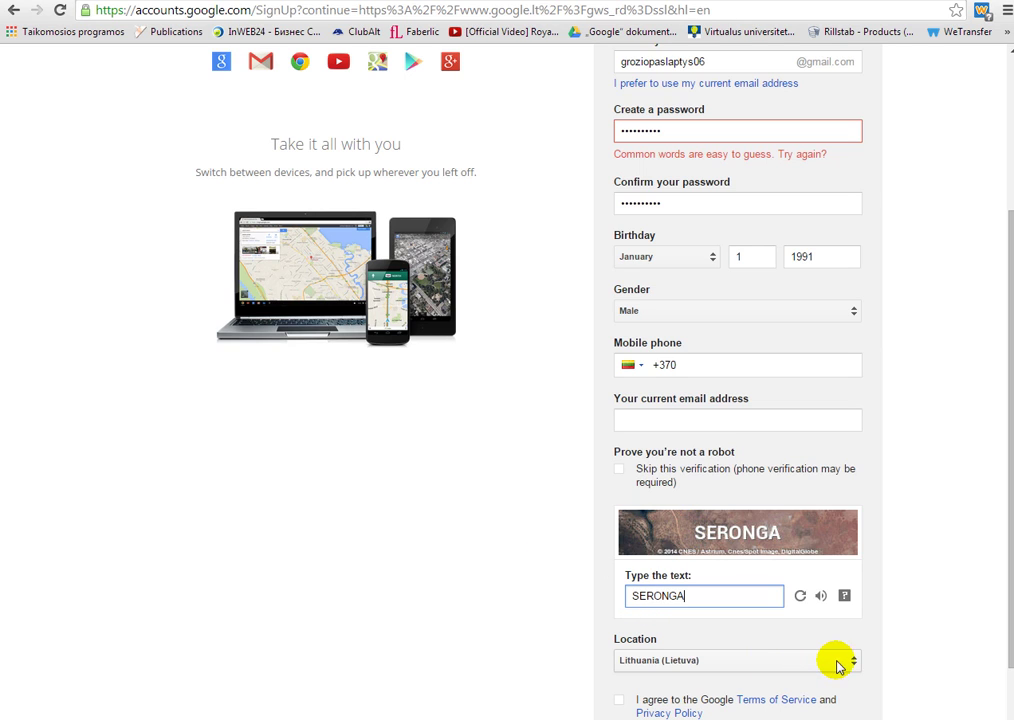
- Accept the Terms of Service and submit; the form returns with both password fields emptied
scroll(855, 665, down, 1)
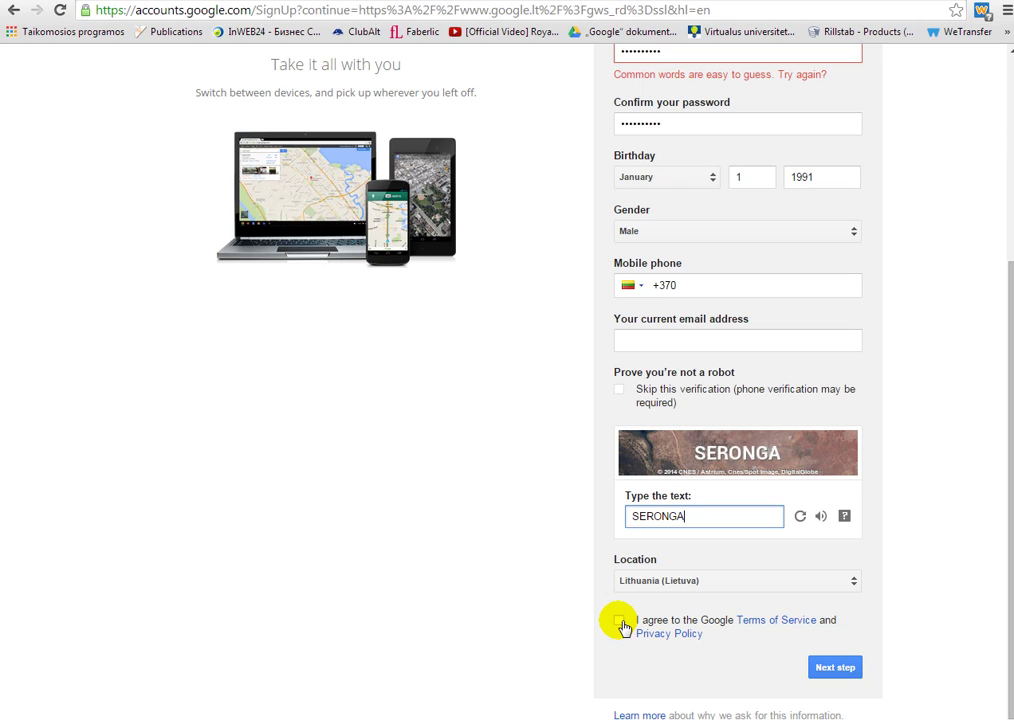
click(620, 622)
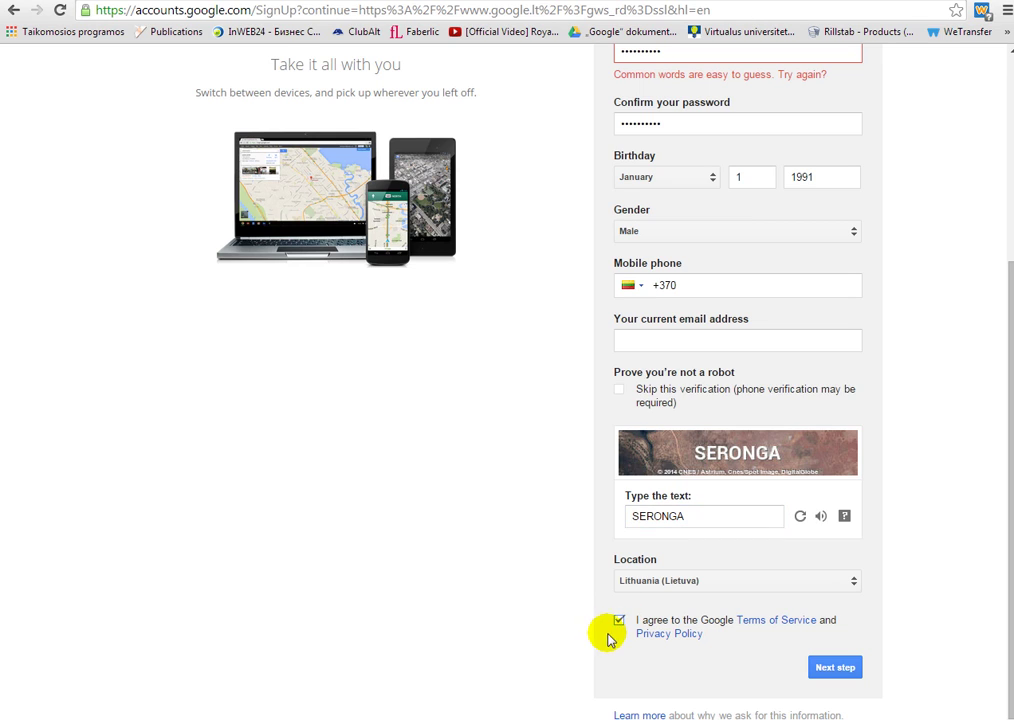
click(835, 668)
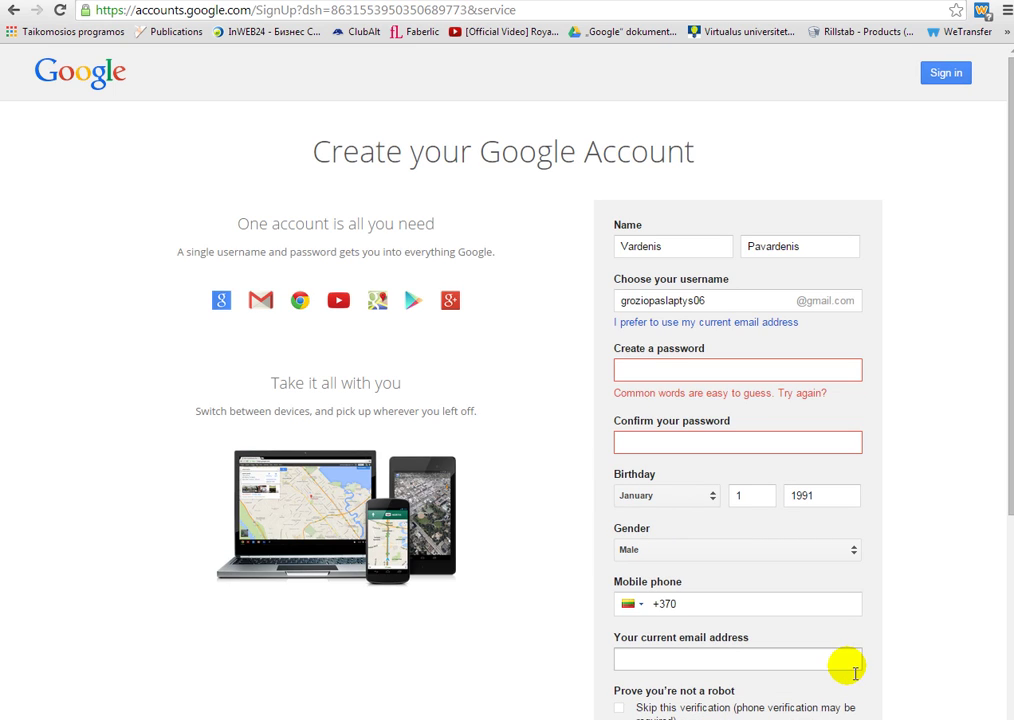
click(637, 377)
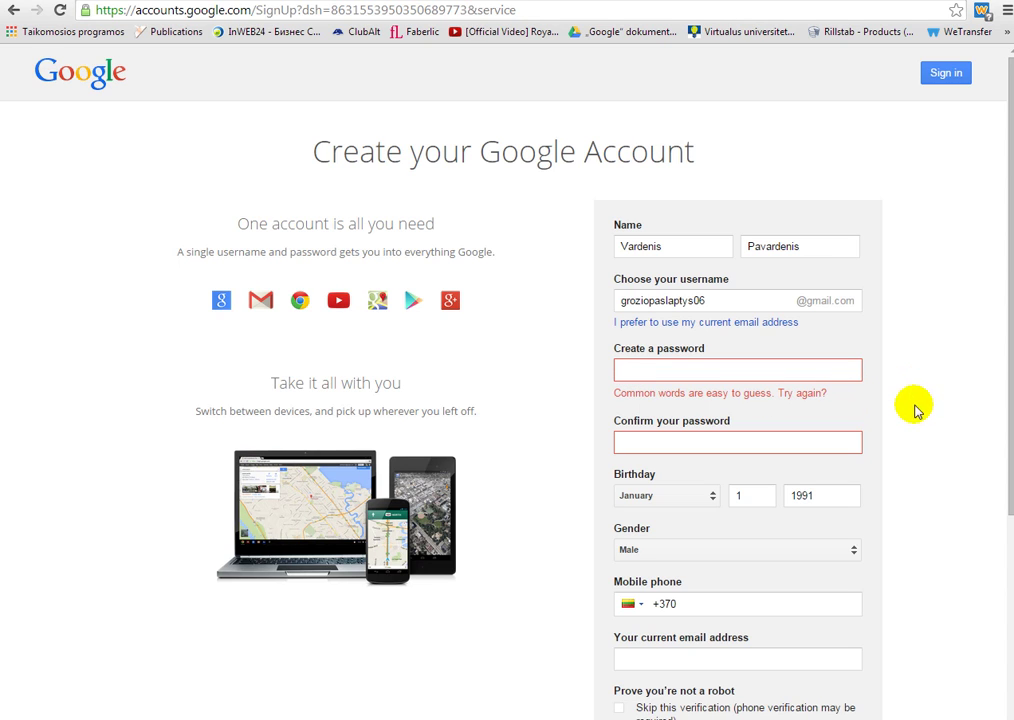
- Re-enter the password, refresh the captcha until readable, answer it and resubmit the sign-up form
scroll(905, 394, down, 2)
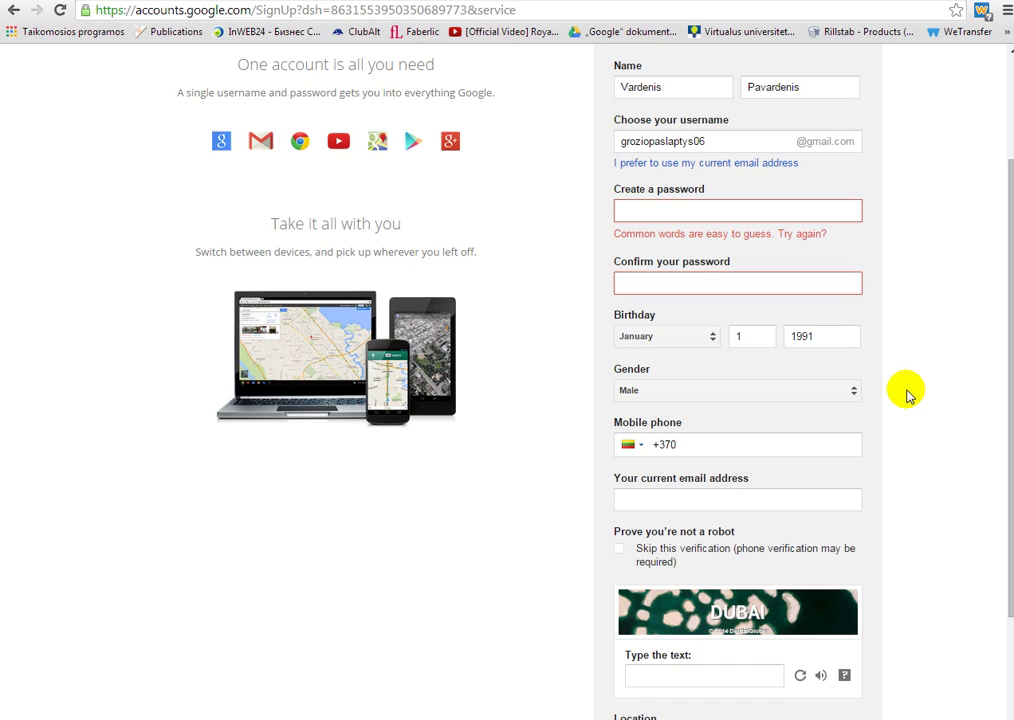
scroll(905, 394, up, 2)
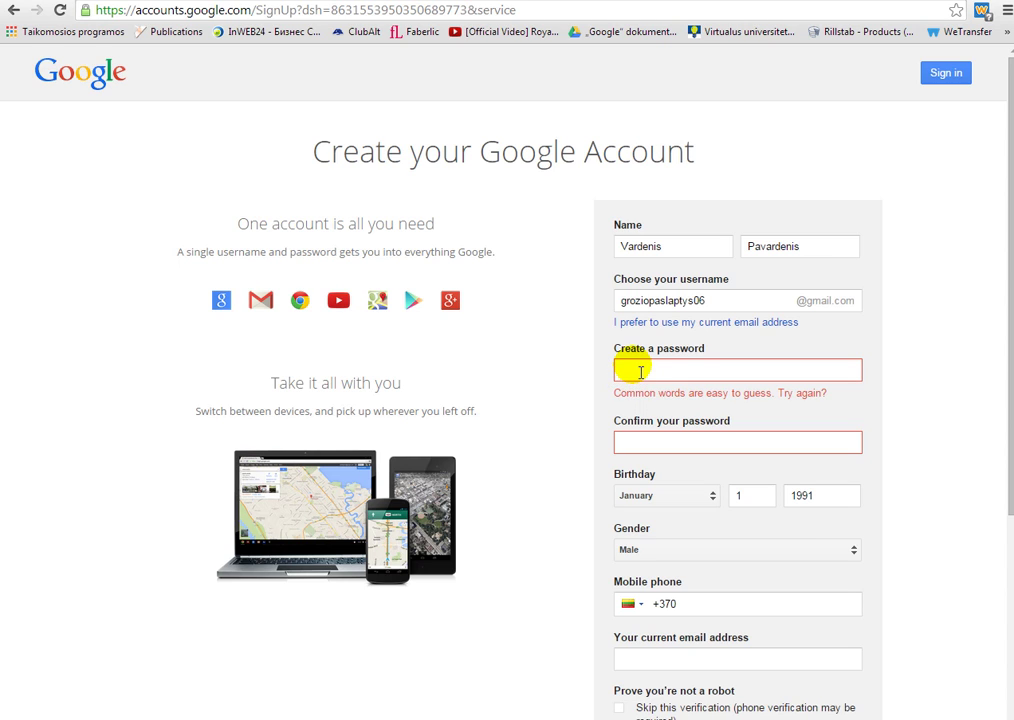
click(640, 372)
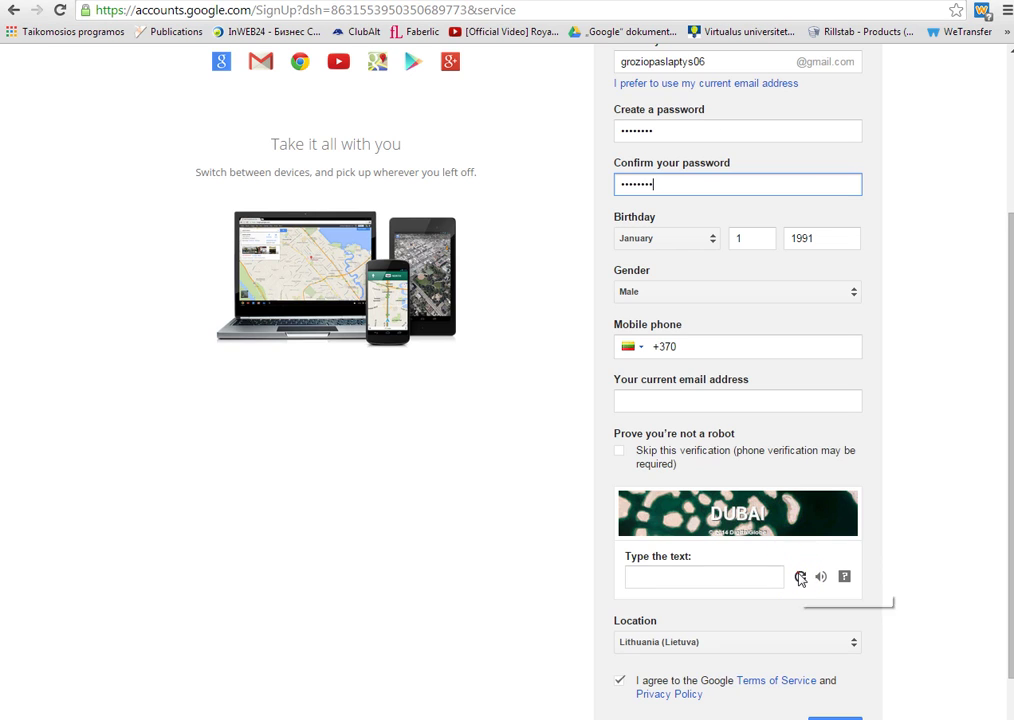
click(801, 578)
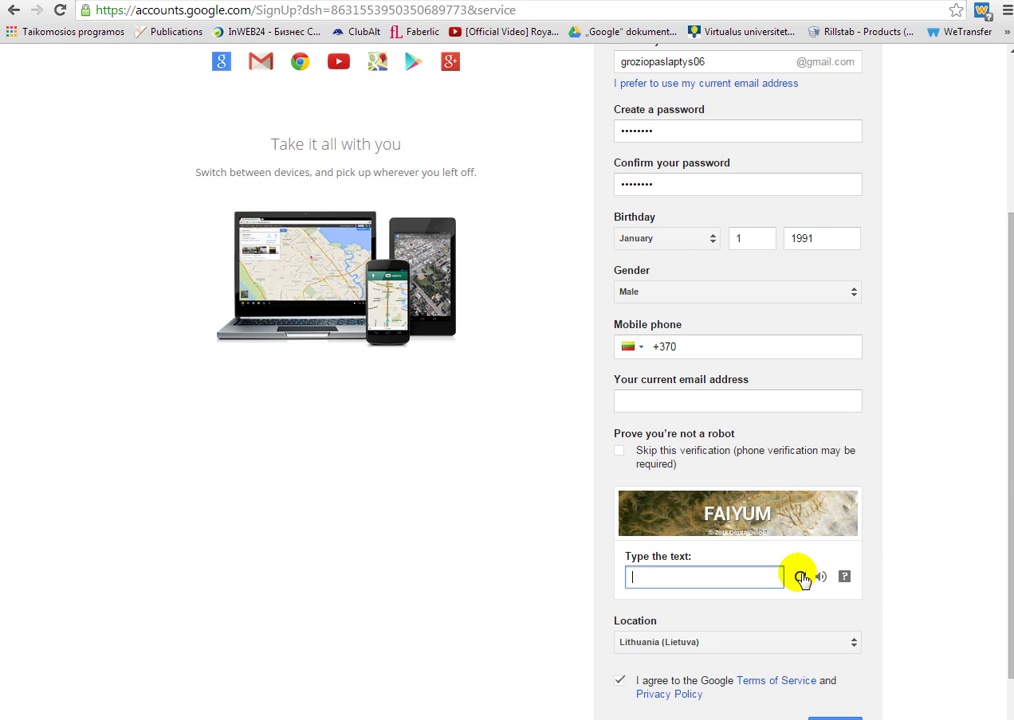
click(801, 577)
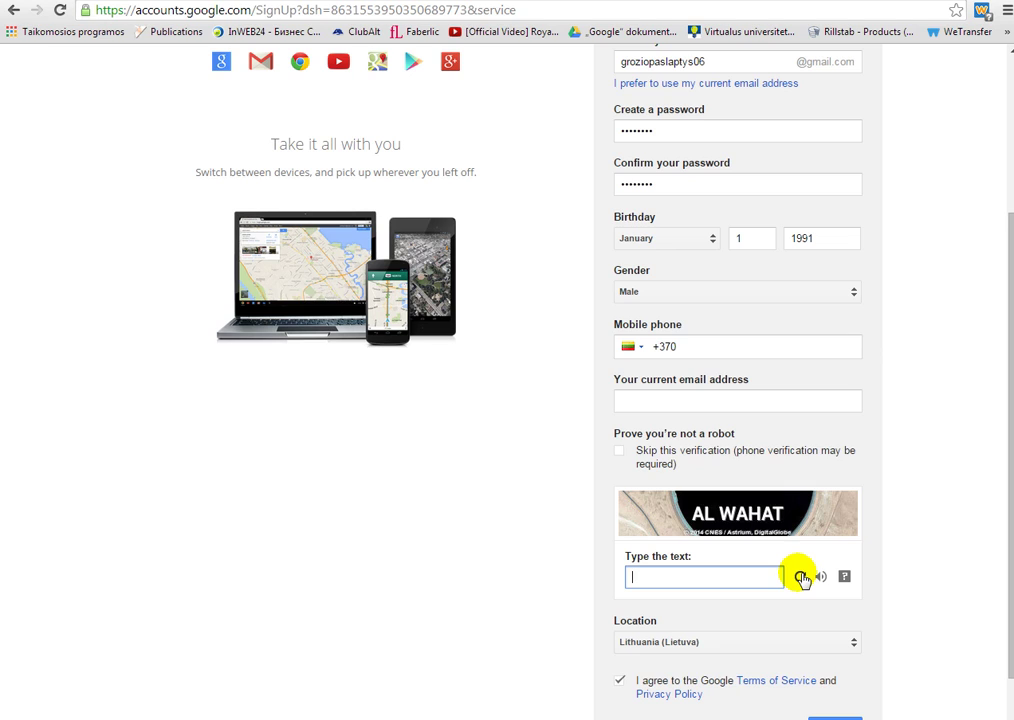
click(801, 578)
text(ERFURT)
key(Return)
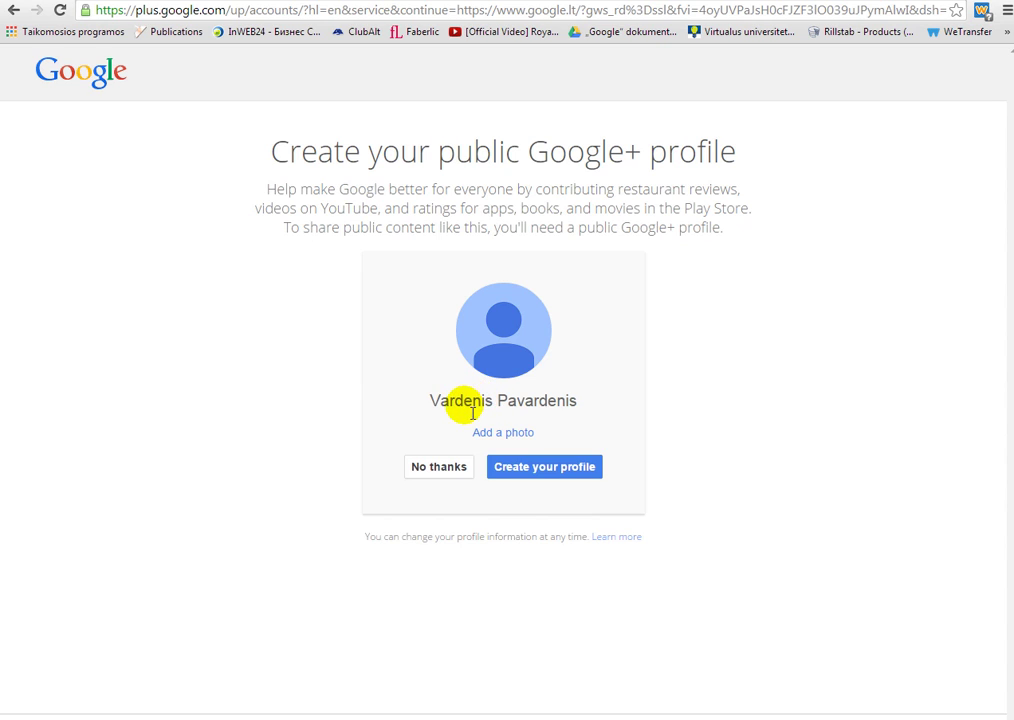
- Create the public Google+ profile and get past the Welcome page to google.lt
click(546, 470)
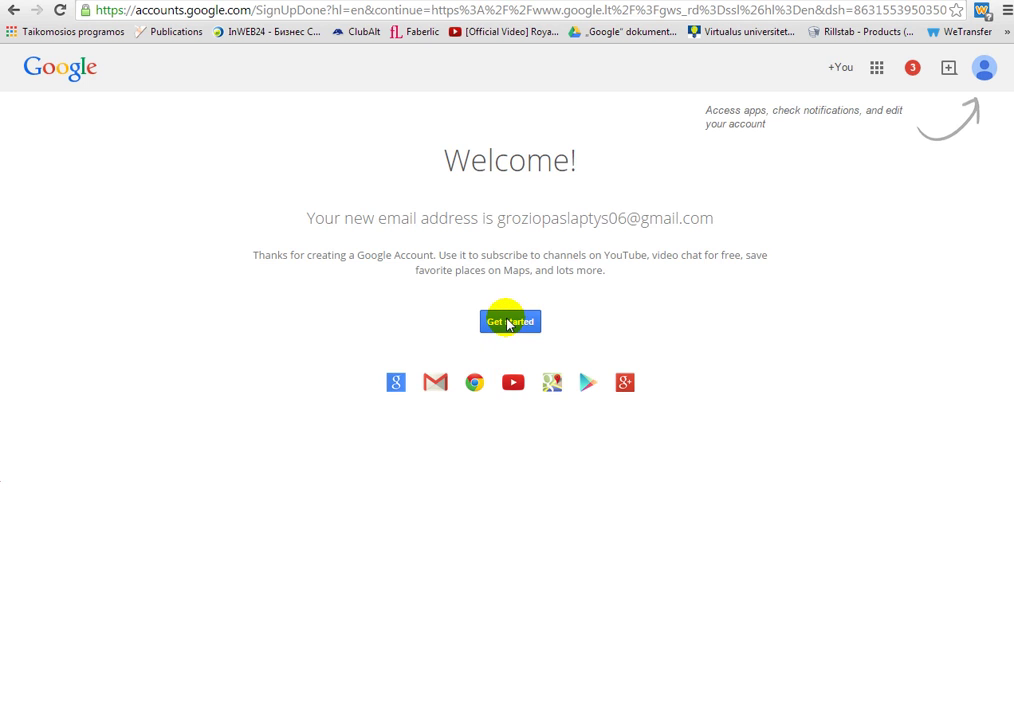
click(508, 322)
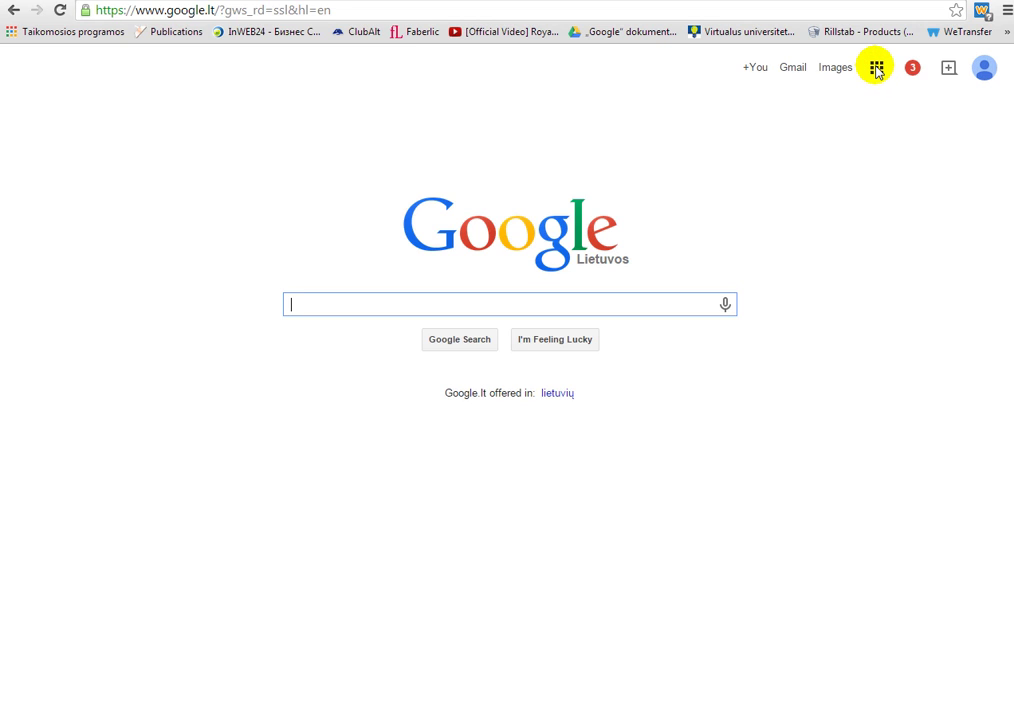
- Go to YouTube from the Google apps grid, sign in, and open Mano kanalas
click(876, 67)
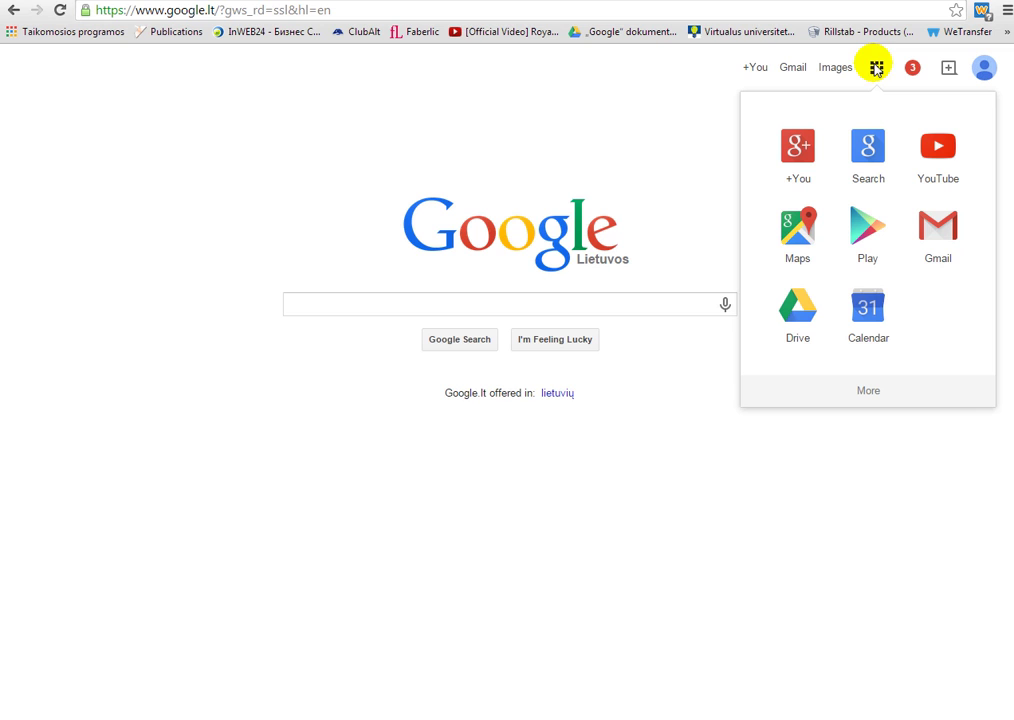
click(940, 150)
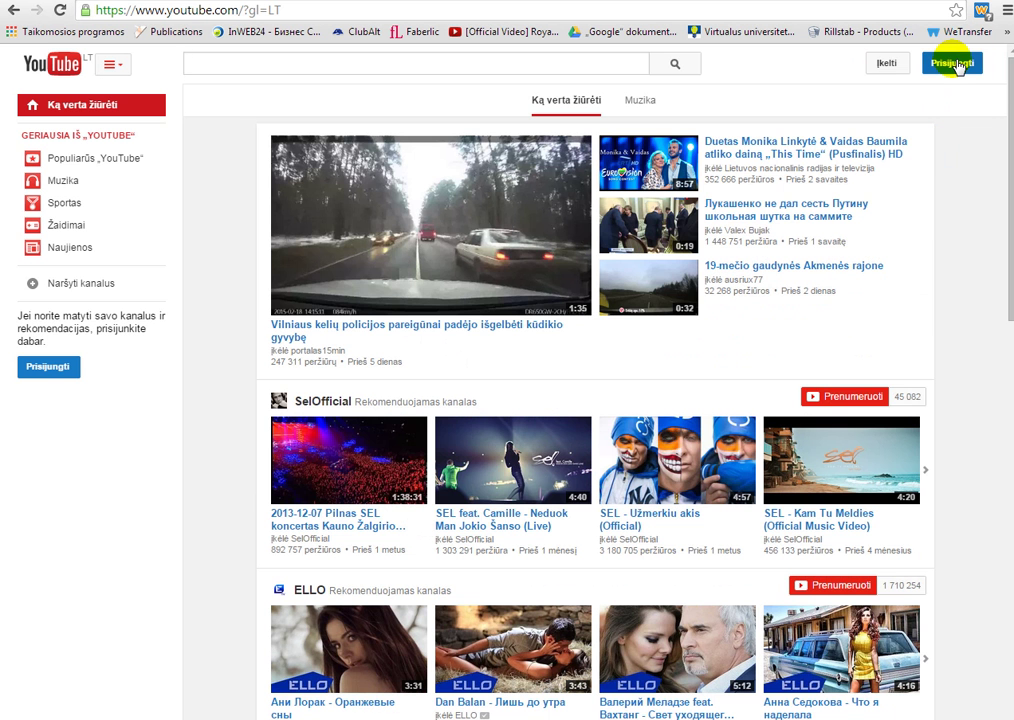
click(952, 63)
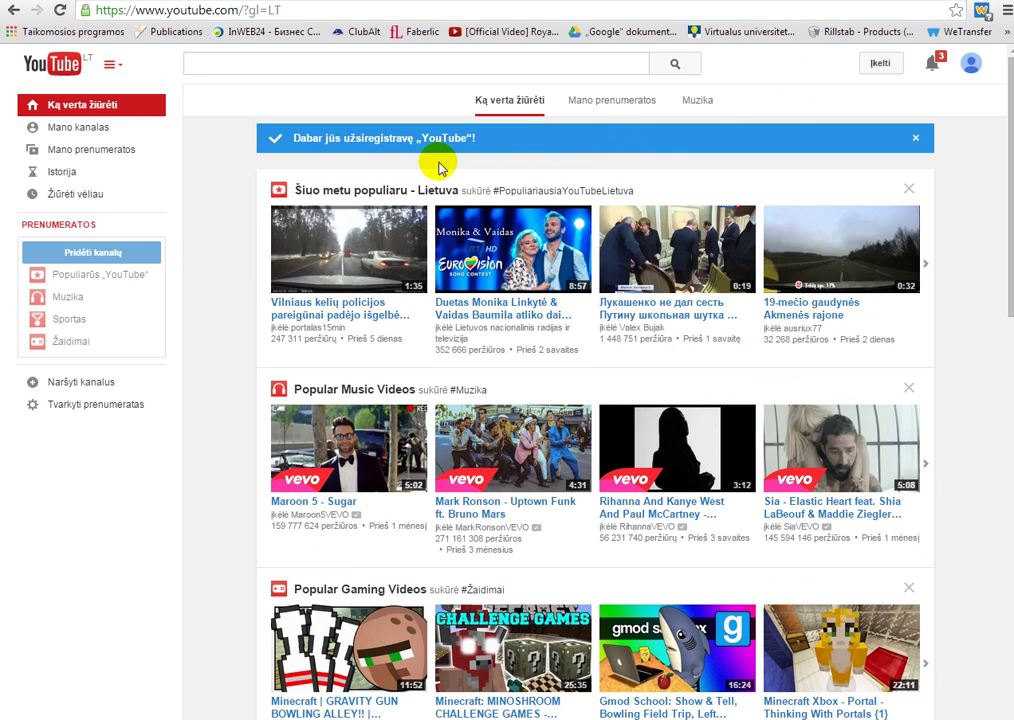
click(68, 137)
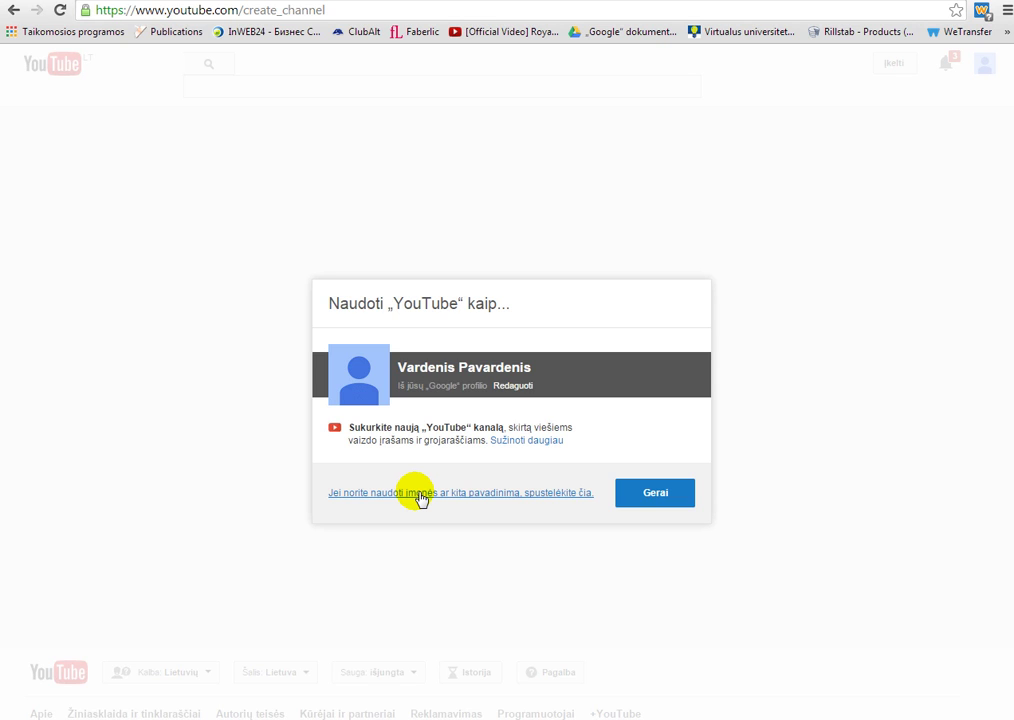
- Create the 'Grožio paslaptys' channel under the Produktas arba prekės ženklas category, accepting the page terms
click(418, 494)
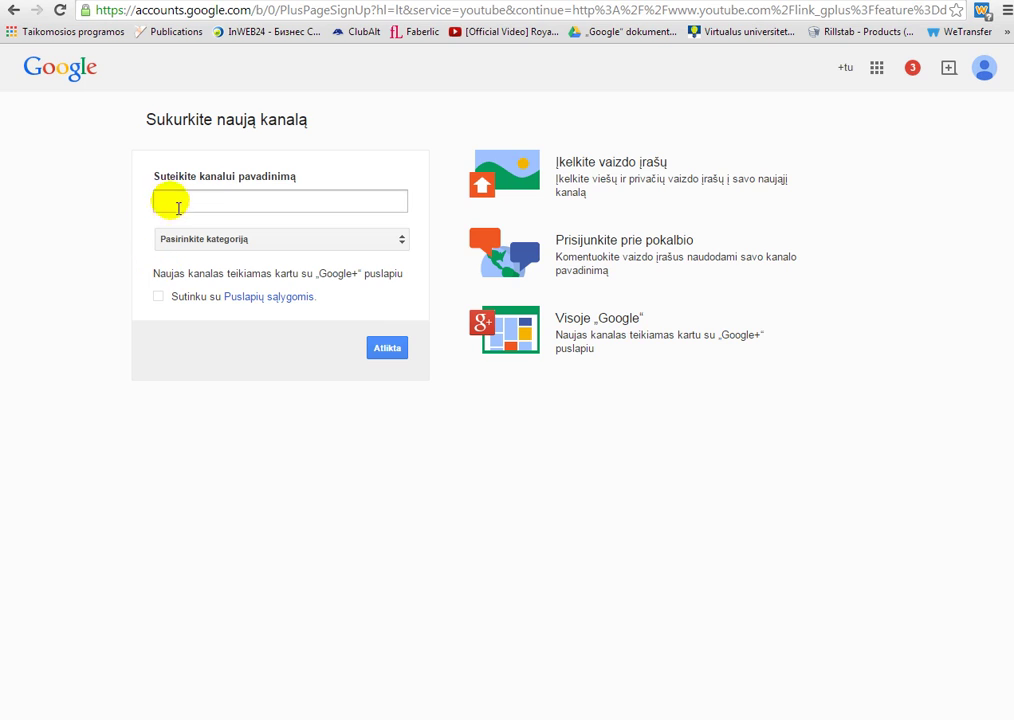
click(168, 203)
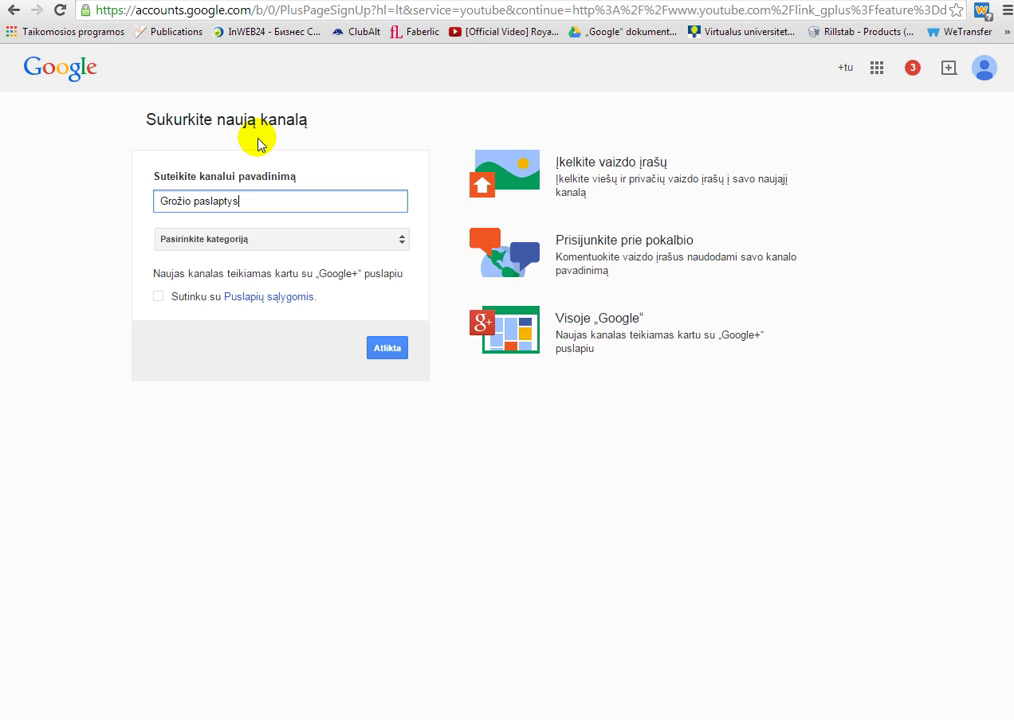
click(400, 241)
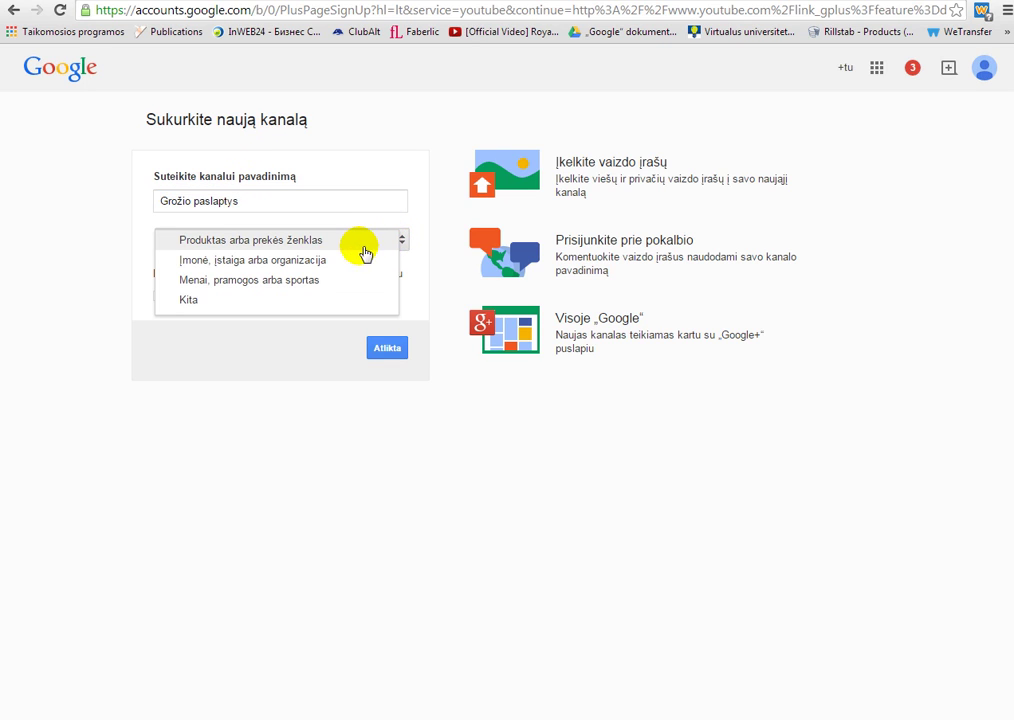
click(252, 241)
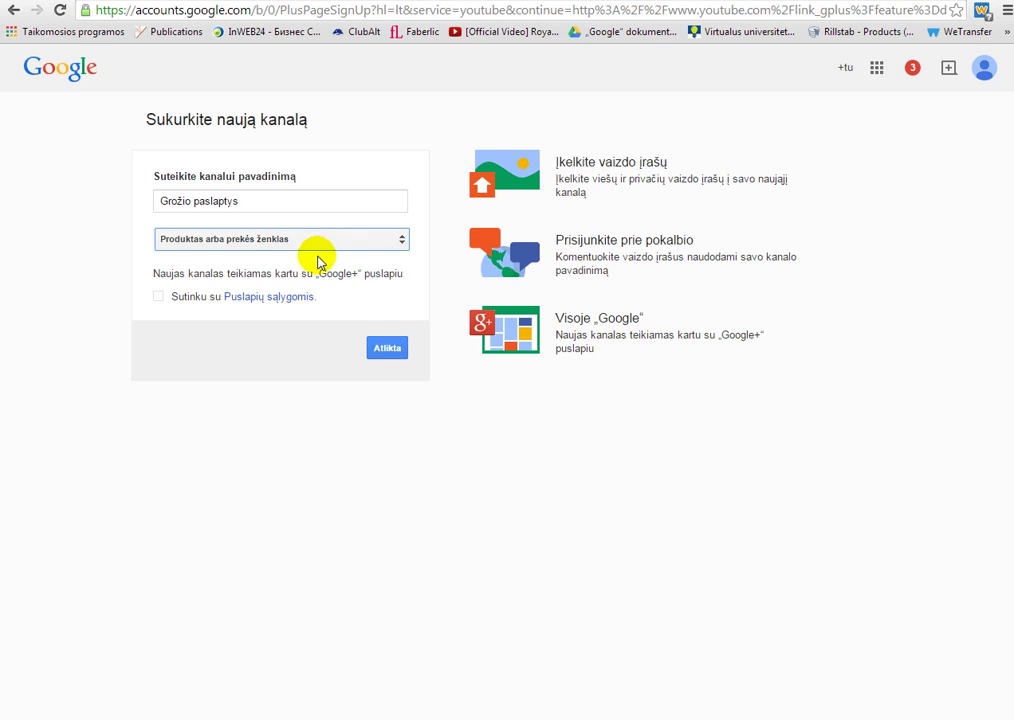
click(158, 297)
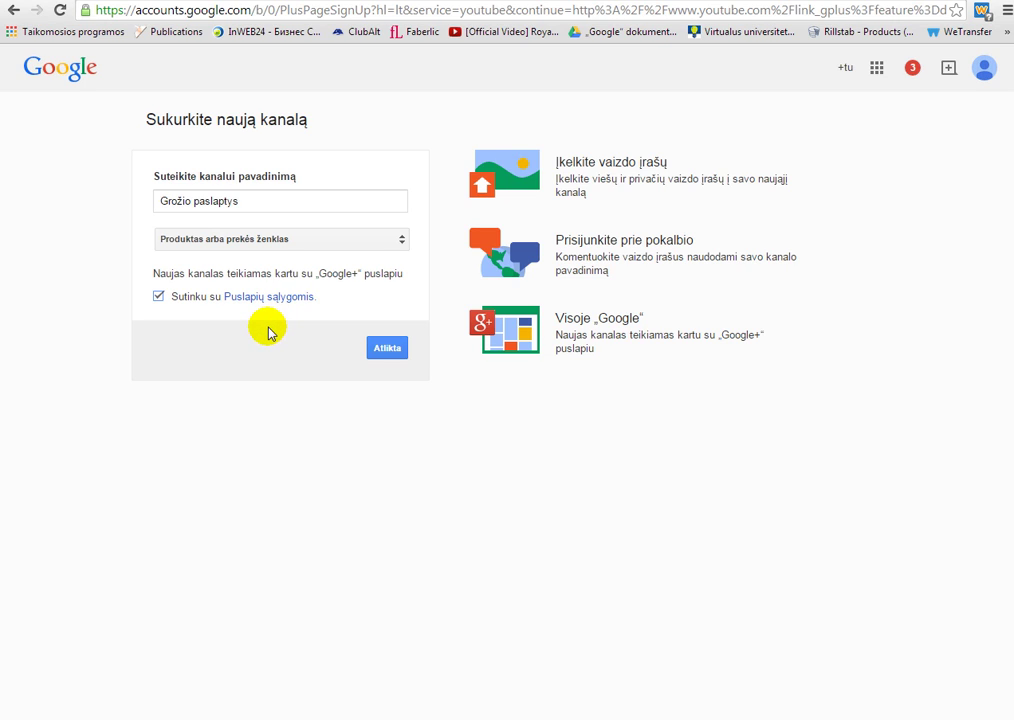
click(391, 351)
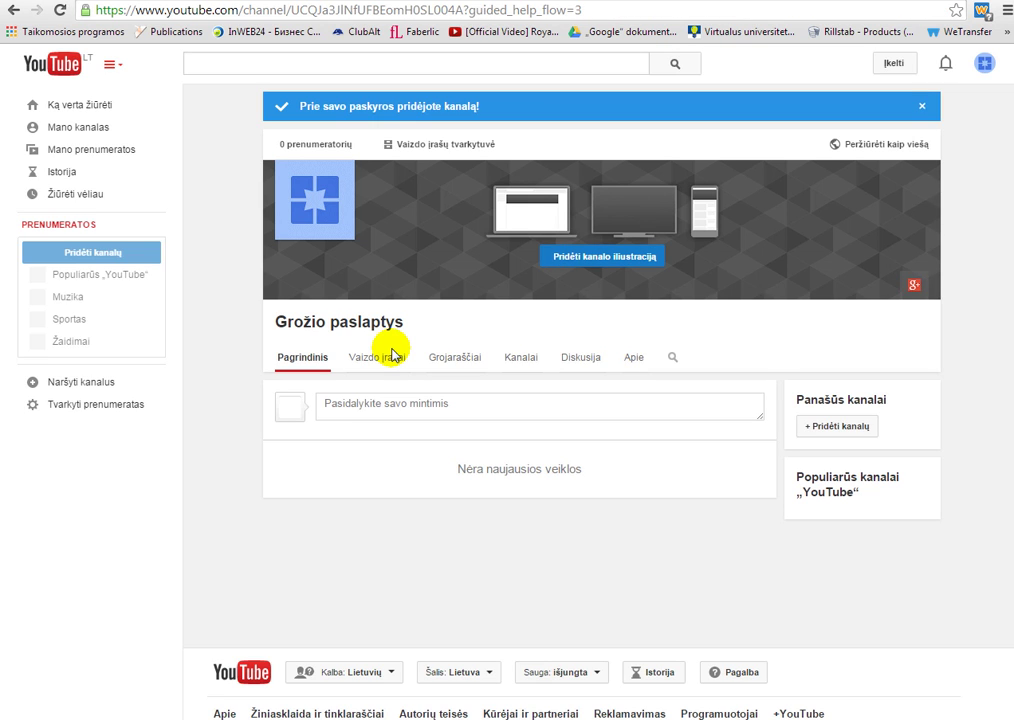
- Edit the channel icon and choose to change it in Google+
click(396, 355)
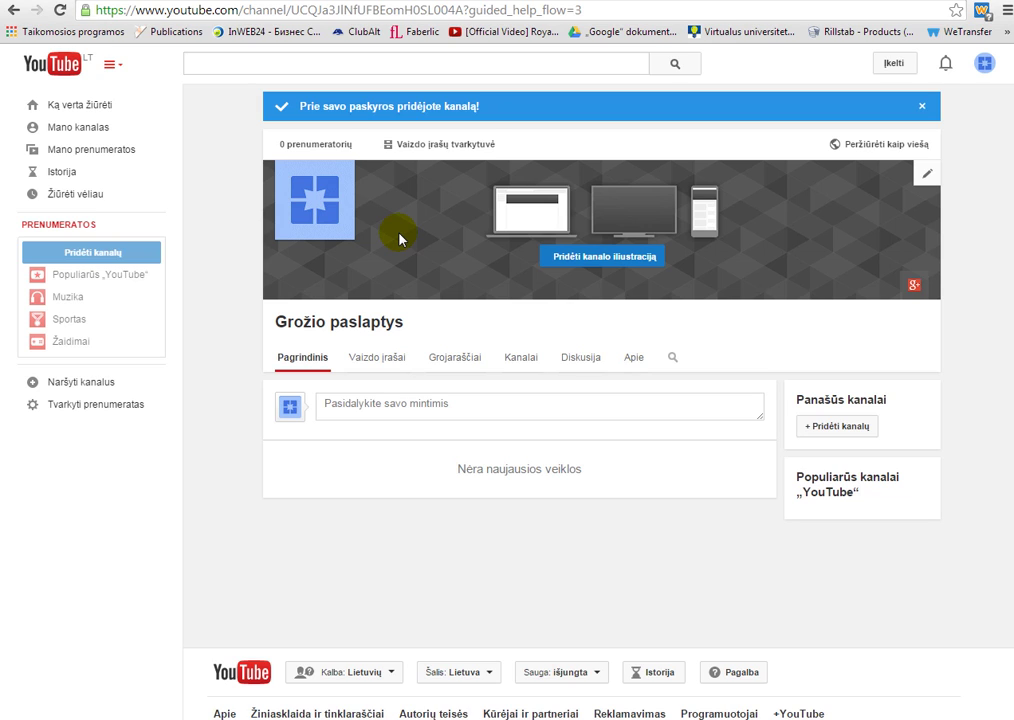
click(316, 203)
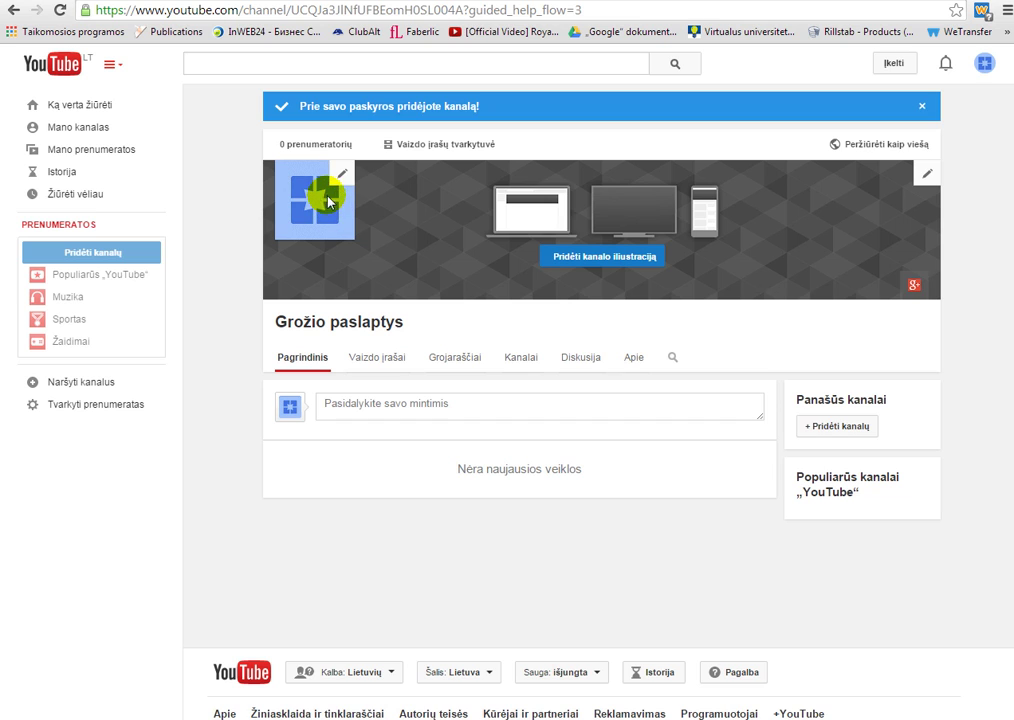
click(342, 176)
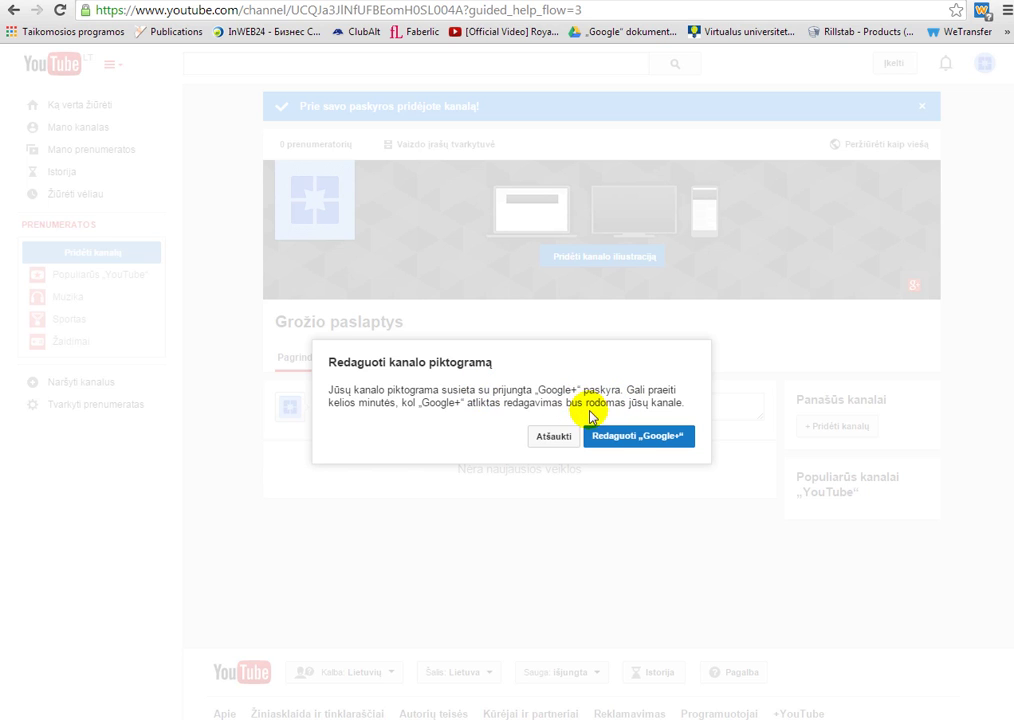
click(636, 438)
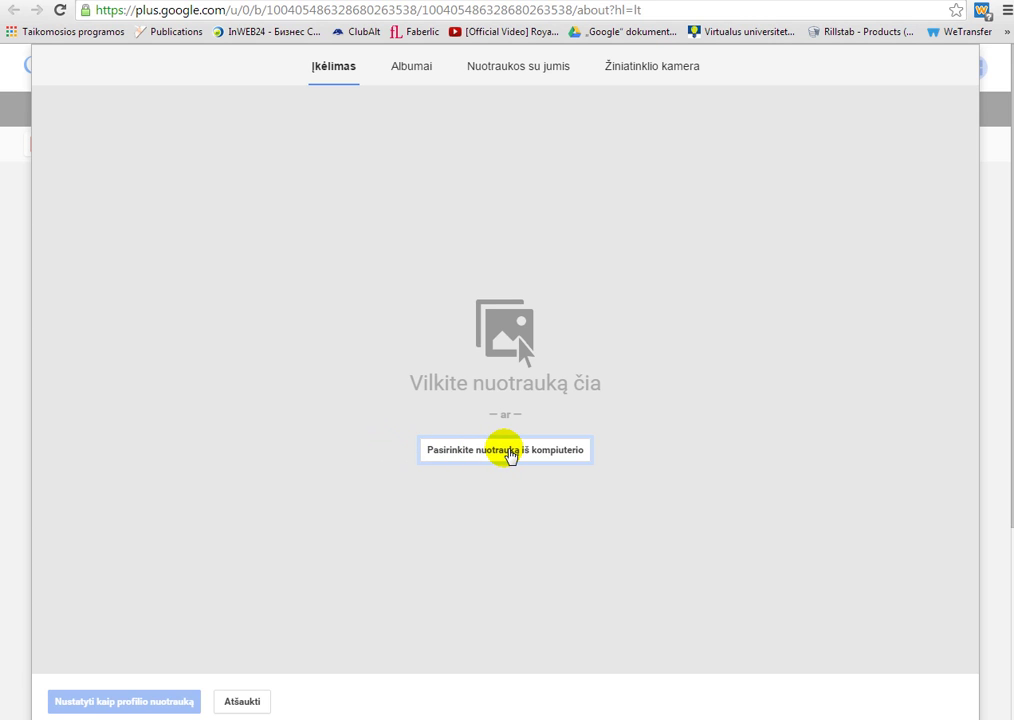
- Upload the Nature leaf image, crop to a large square centred on the leaf, set as profile photo
click(510, 451)
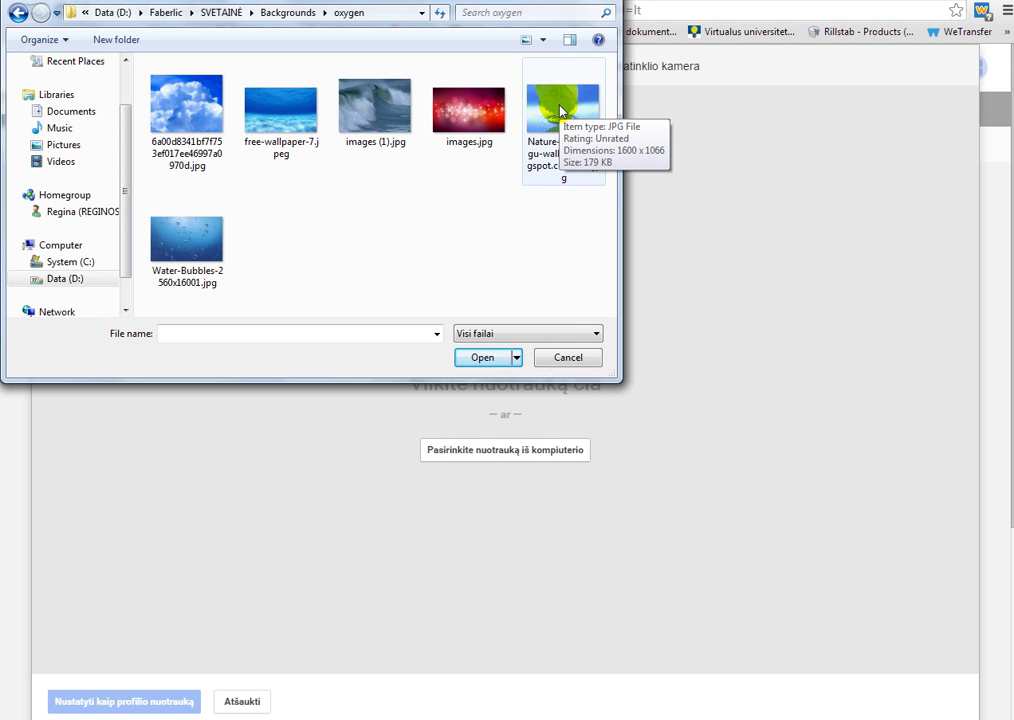
click(560, 110)
click(483, 362)
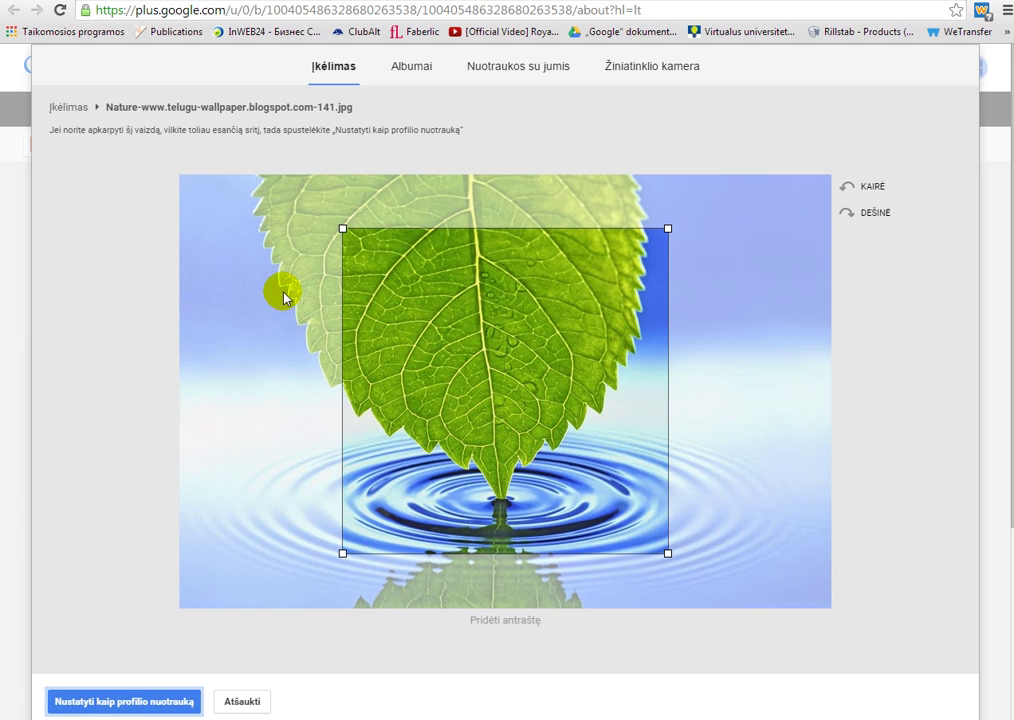
drag(505, 362, 417, 356)
drag(578, 531, 701, 600)
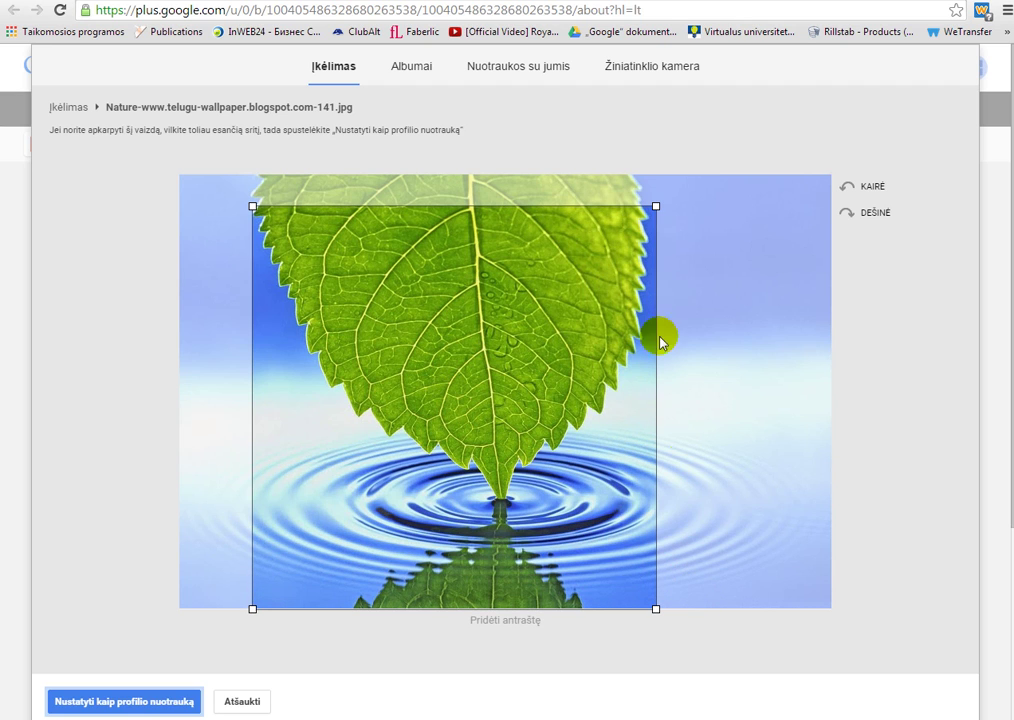
drag(681, 201, 697, 180)
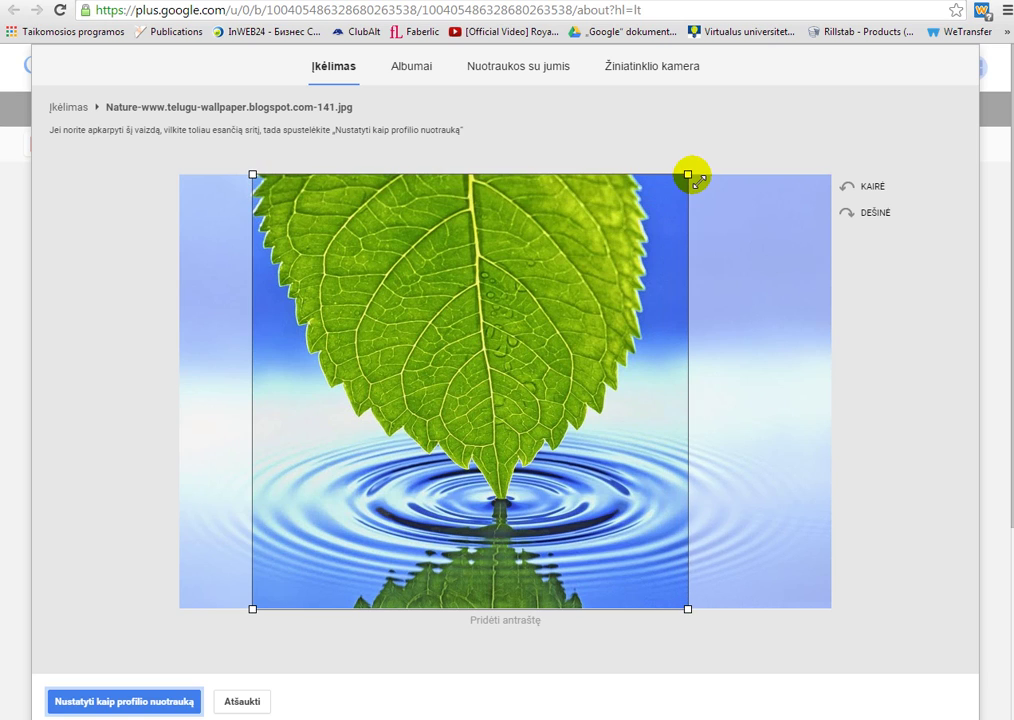
drag(523, 296, 577, 296)
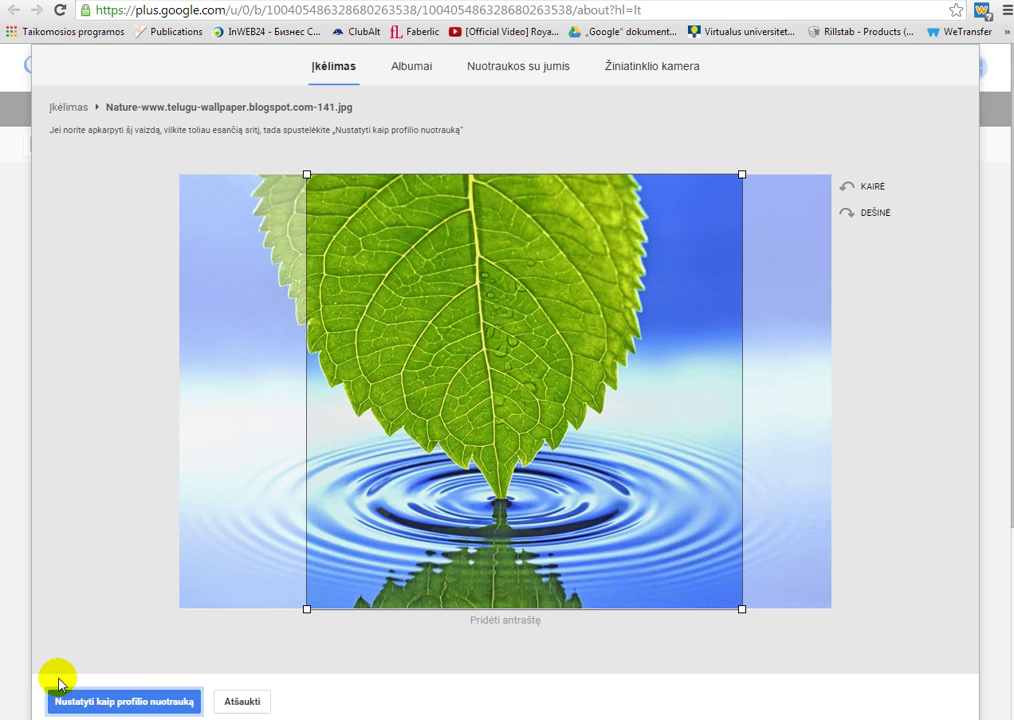
click(122, 703)
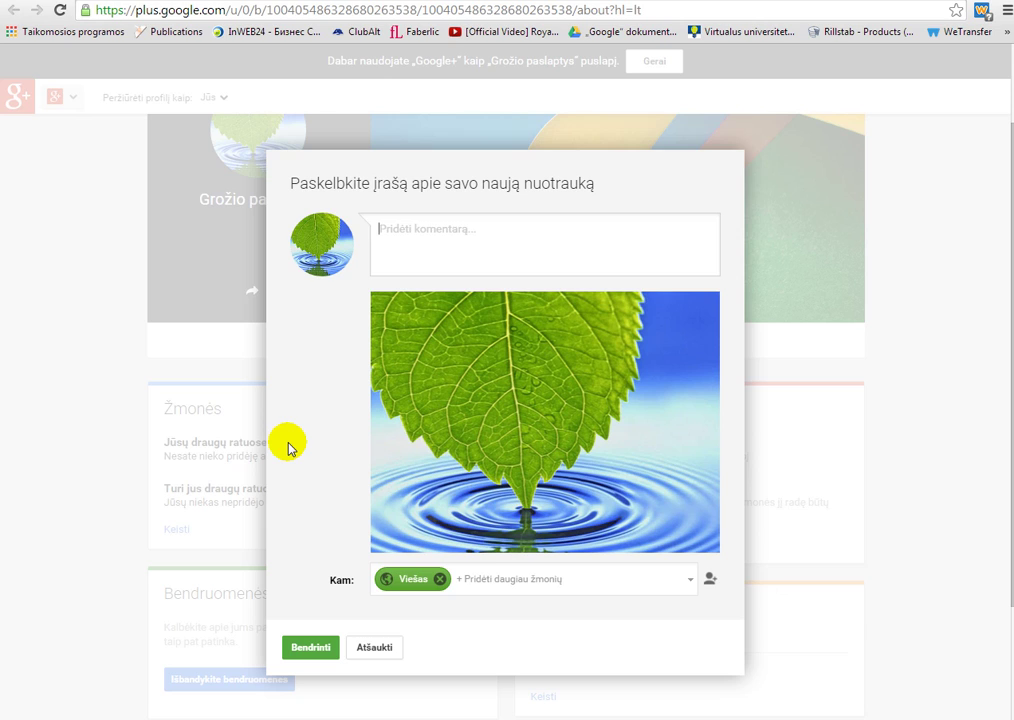
- Share the leaf profile photo publicly with the comment 'Grožis yra gėris', then dismiss the page notice
text(Grožis yra gėris)
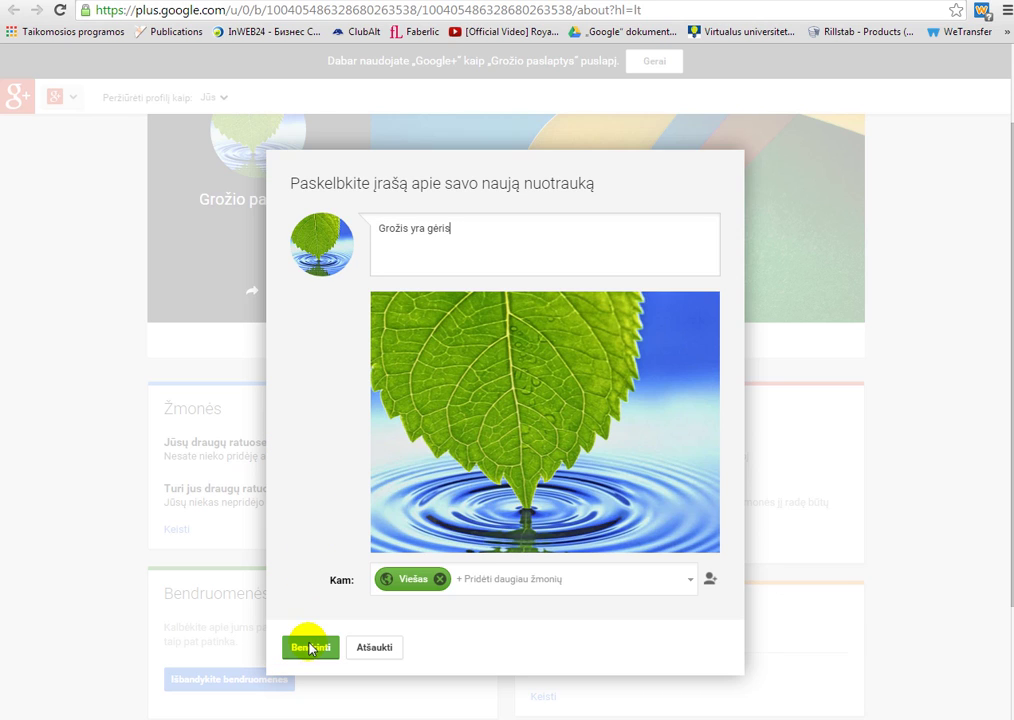
click(307, 648)
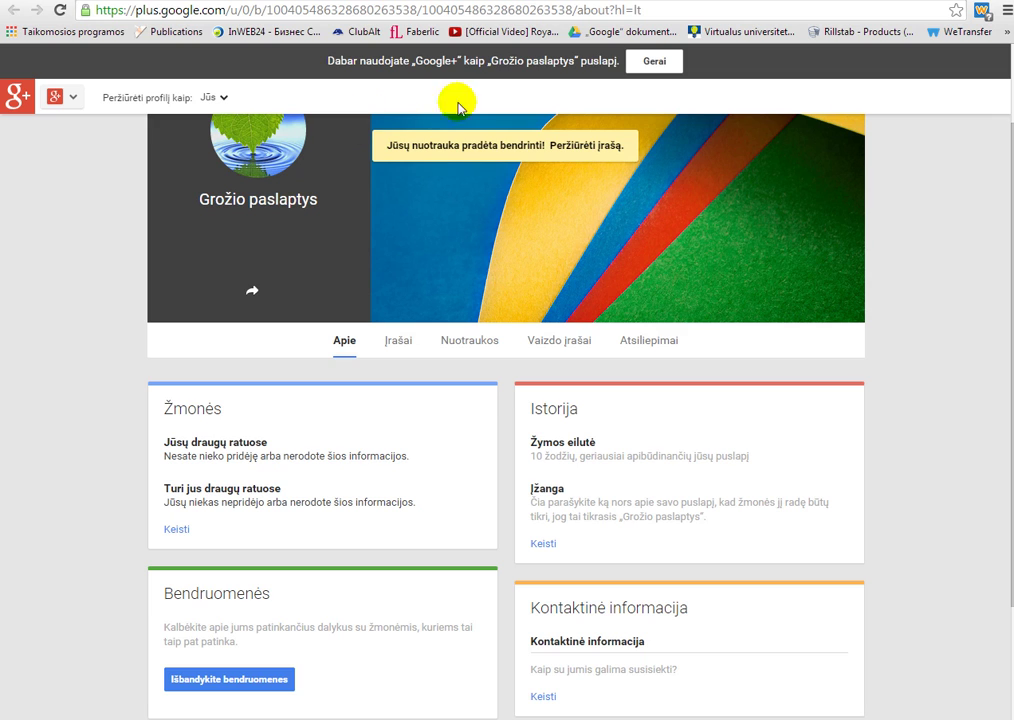
click(652, 62)
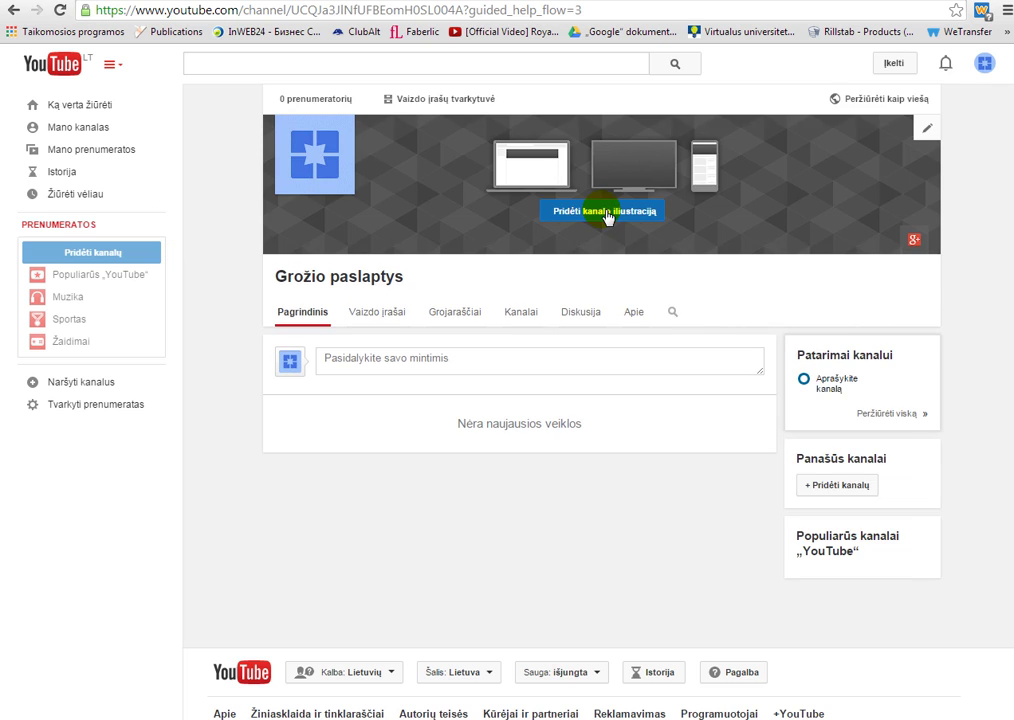
- Upload Water-Bubbles-2560x16001.jpg from the computer as the channel art image
click(607, 217)
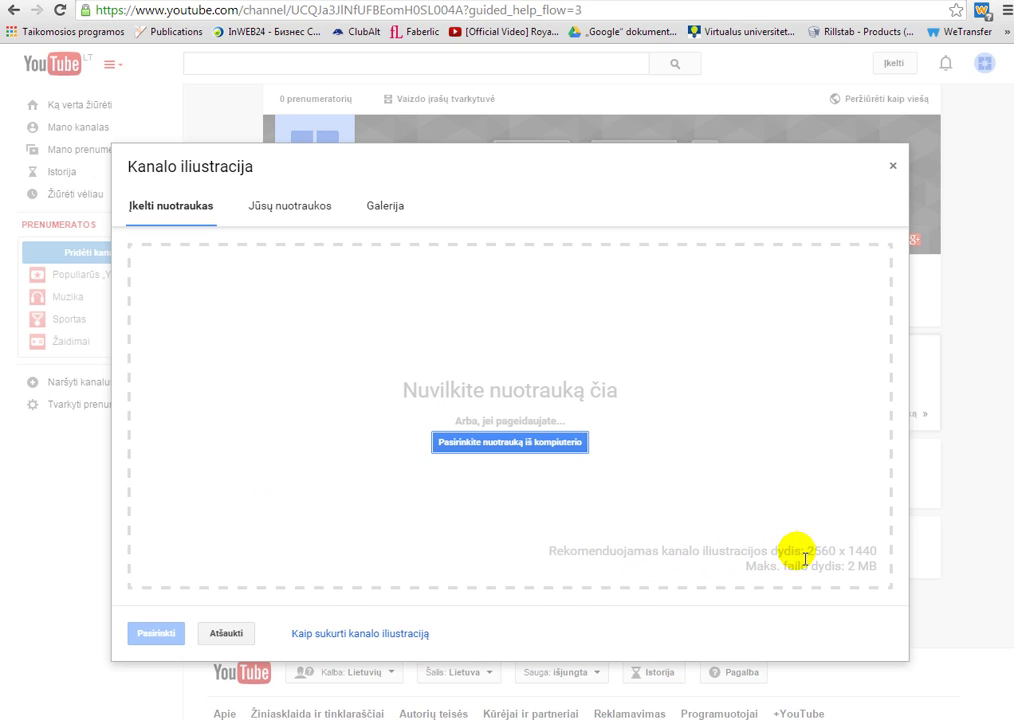
click(558, 554)
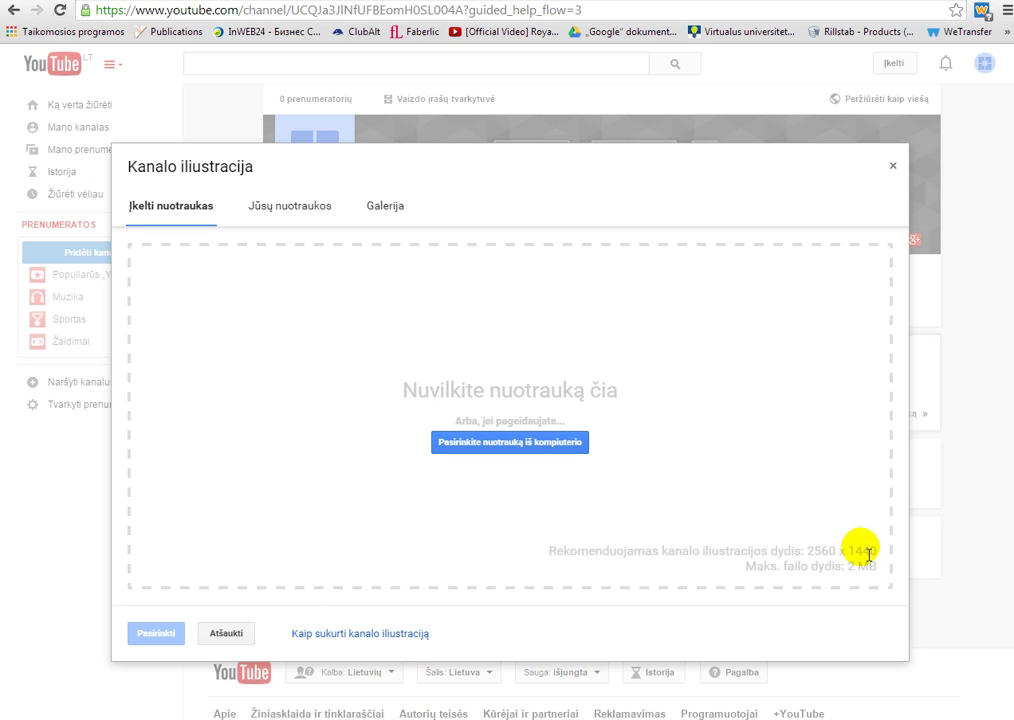
click(513, 446)
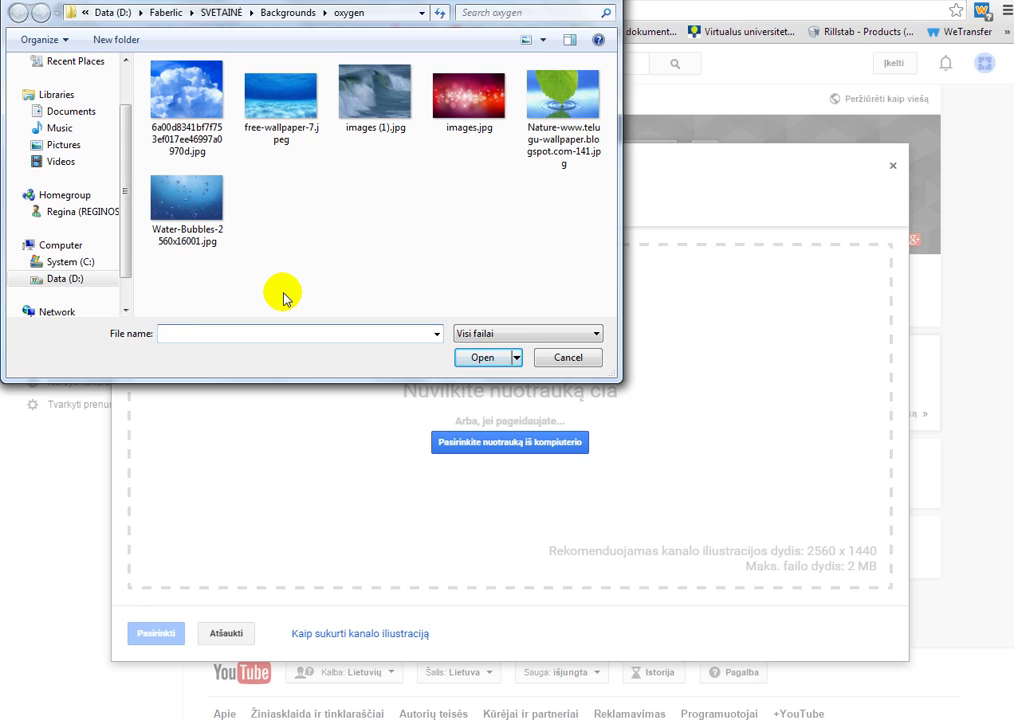
click(173, 205)
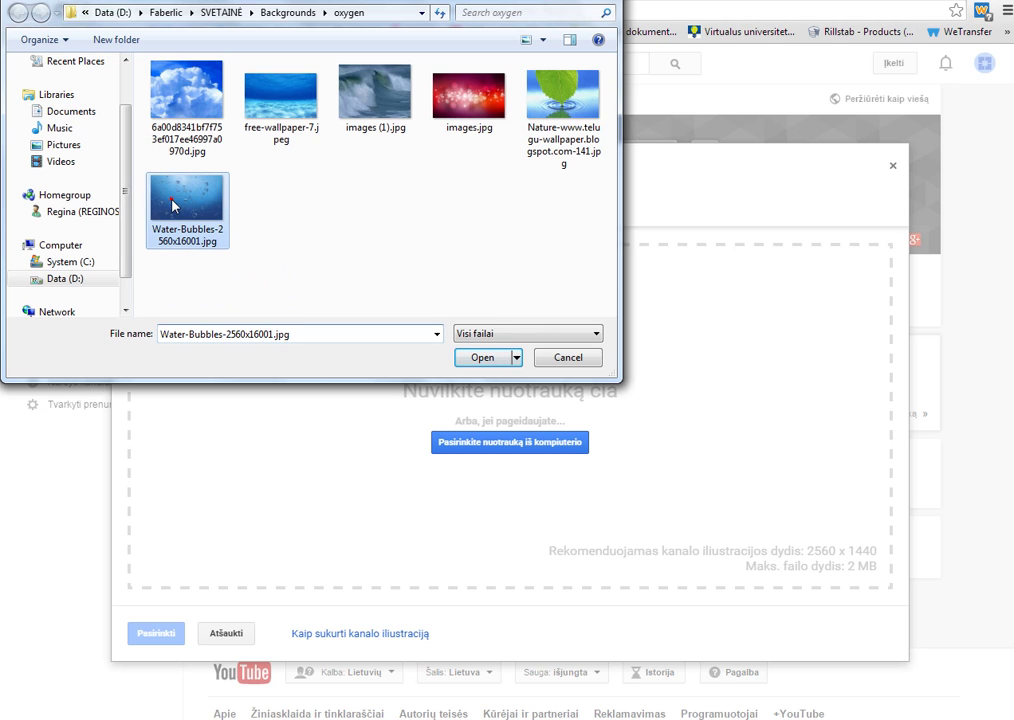
click(482, 357)
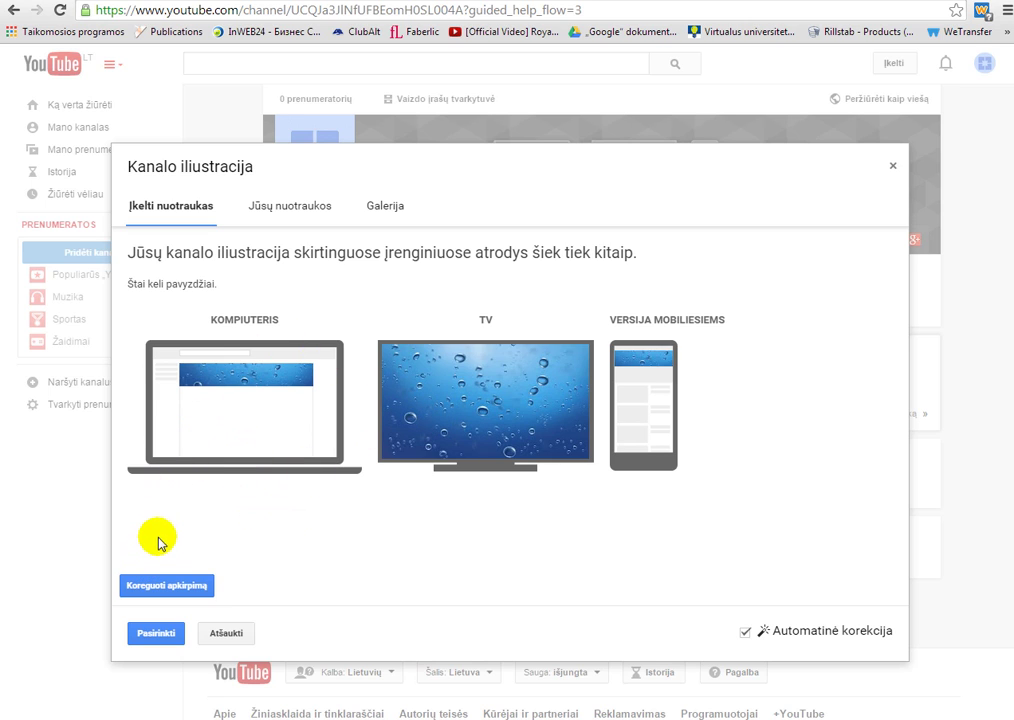
- Shift the banner crop area slightly and apply the water-bubbles image as channel art
click(159, 587)
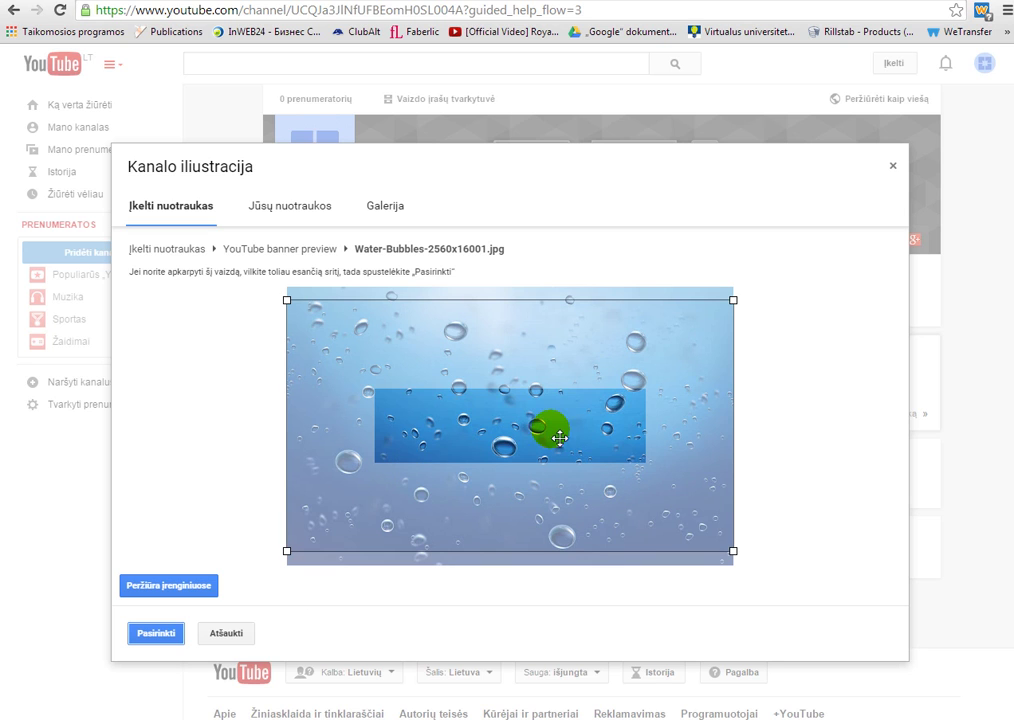
mouse_move(550, 437)
mouse_down()
mouse_move(563, 400)
mouse_move(580, 463)
mouse_move(541, 422)
mouse_move(540, 433)
mouse_move(547, 409)
mouse_move(547, 434)
mouse_up()
click(154, 635)
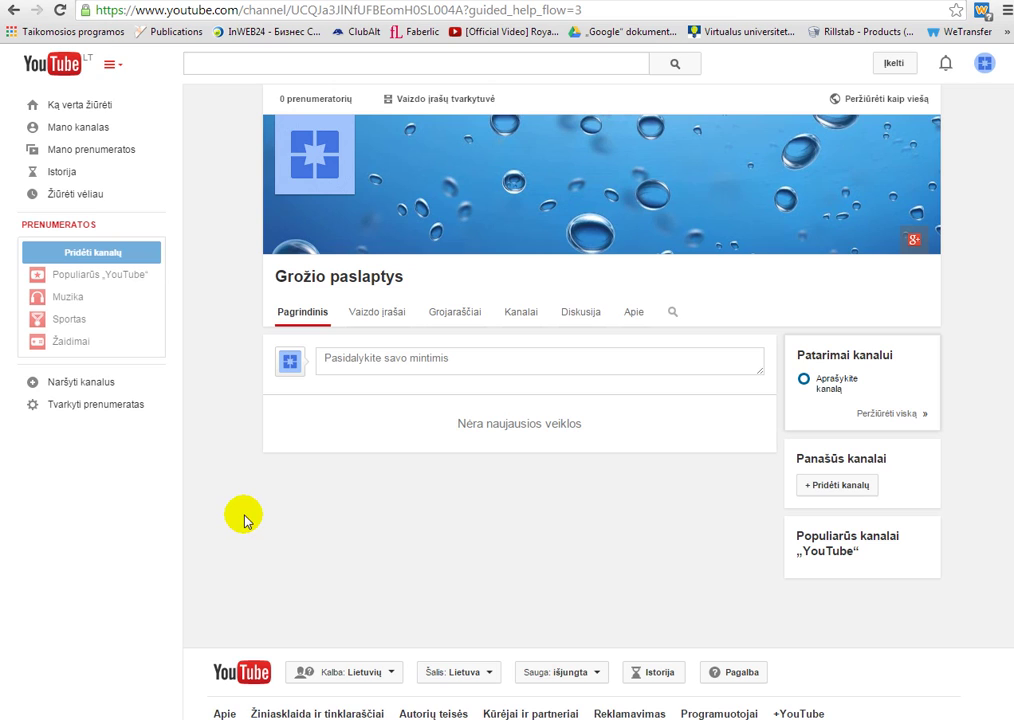
mouse_move(680, 187)
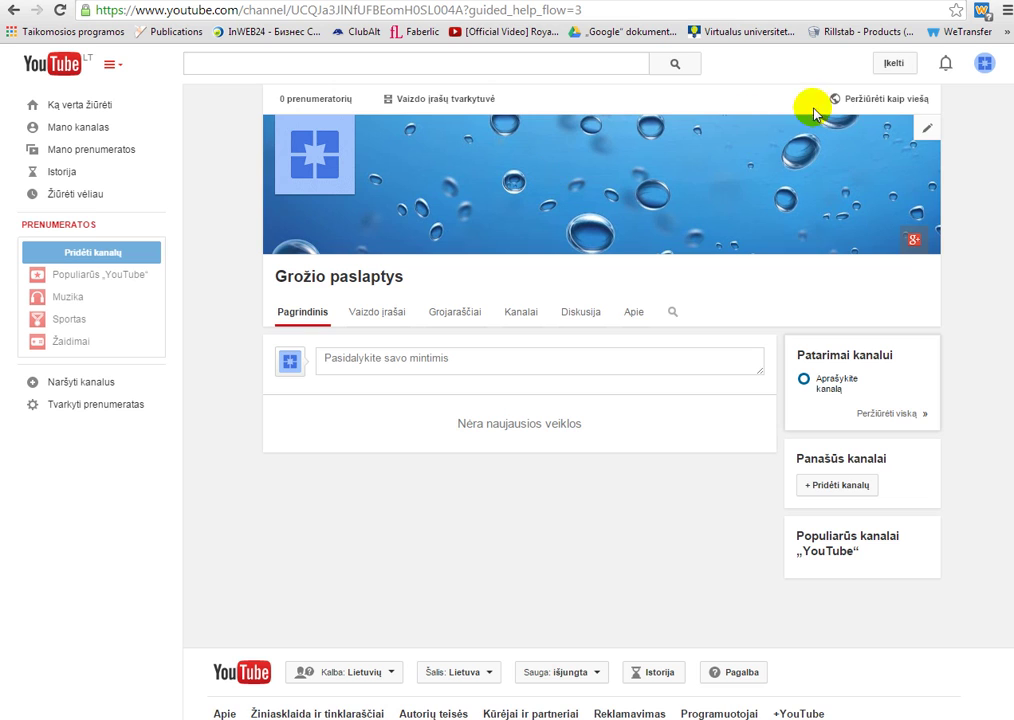
- Start uploading the fireplace clip 00001.MTS from the Prie židinio folder
click(895, 64)
click(899, 66)
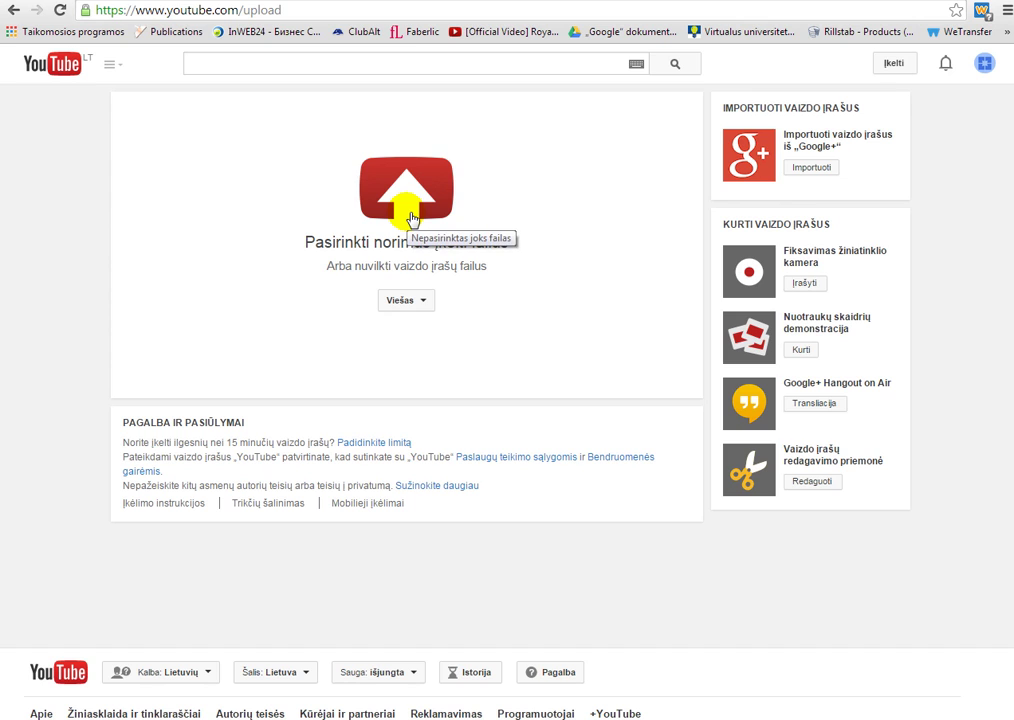
click(410, 218)
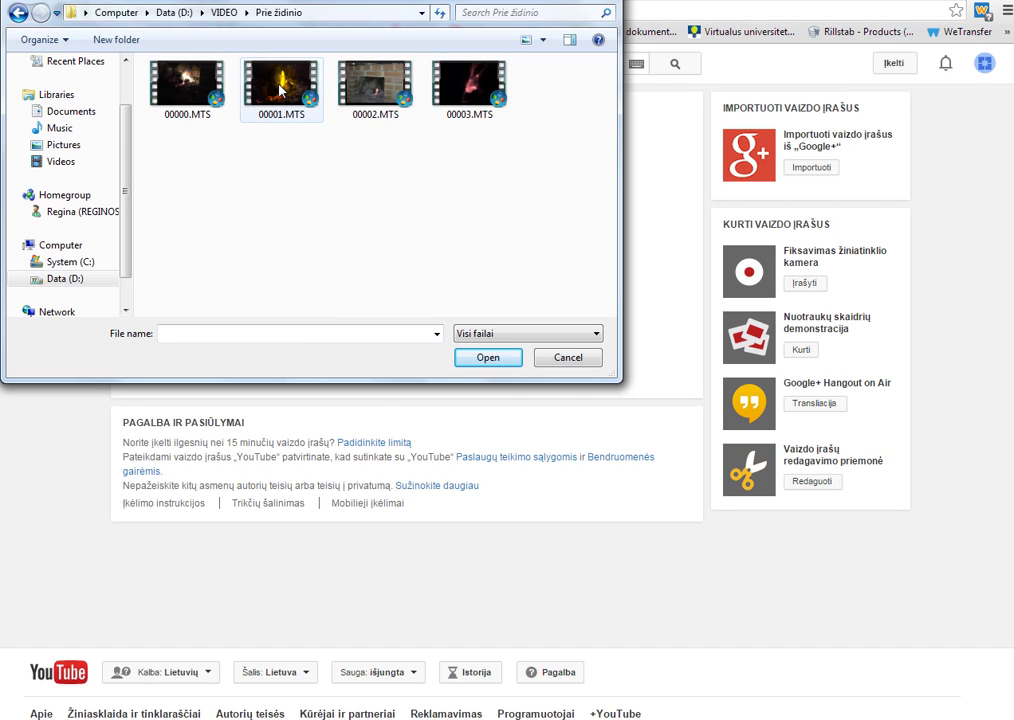
double_click(279, 90)
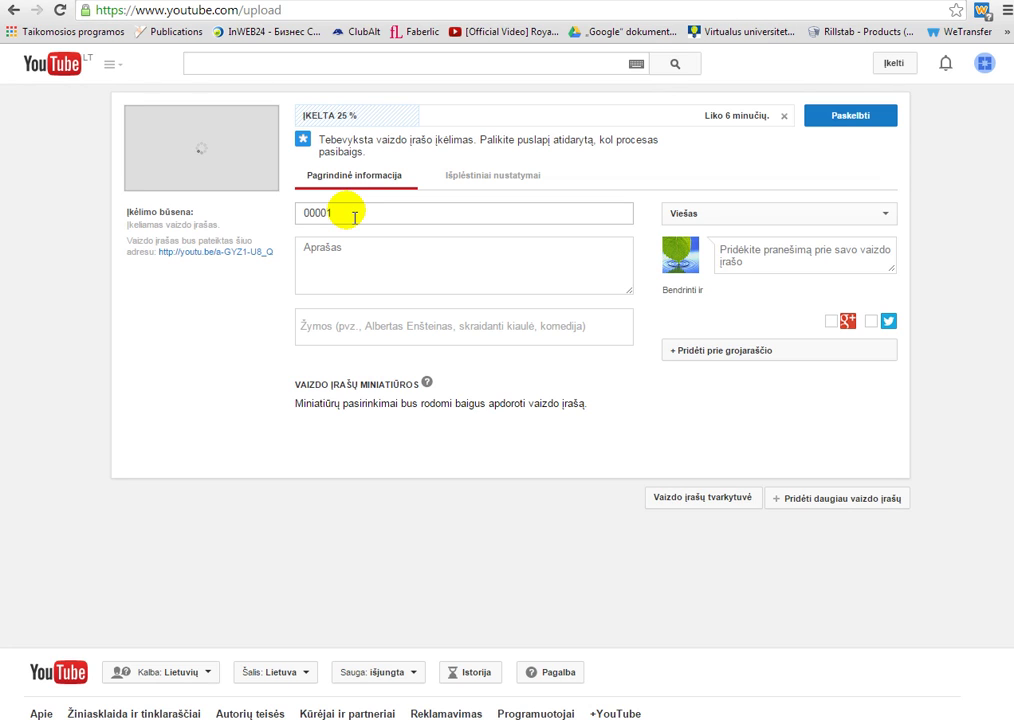
- Retitle the video 'Prie židinio' and paste in the prepared description
drag(355, 217, 289, 209)
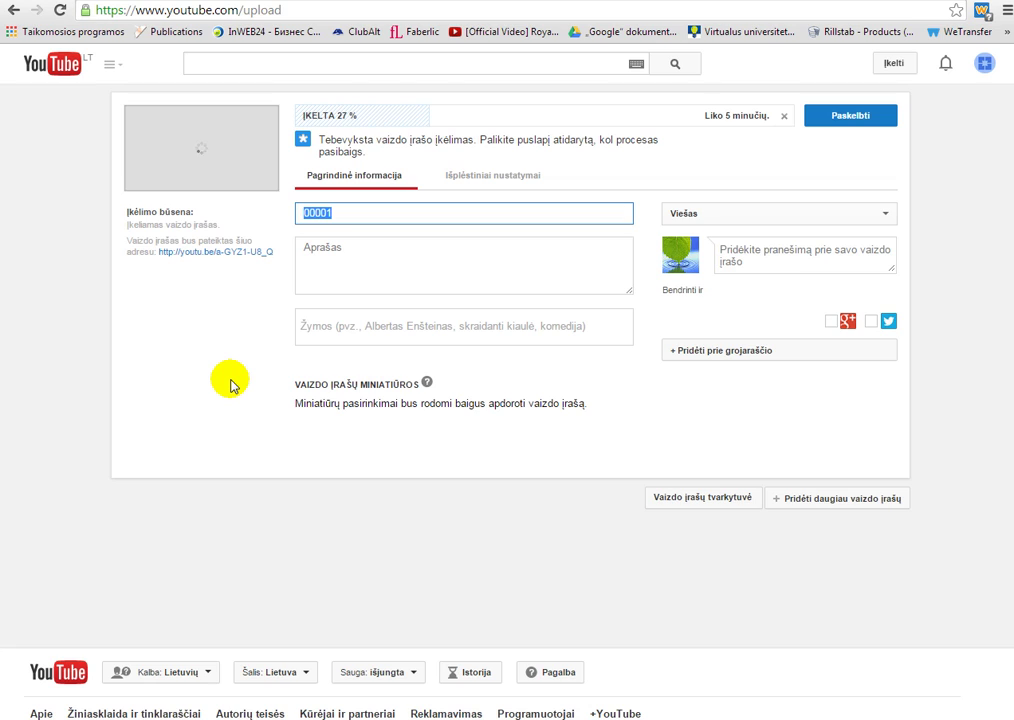
text(Prie židinio)
key(Tab)
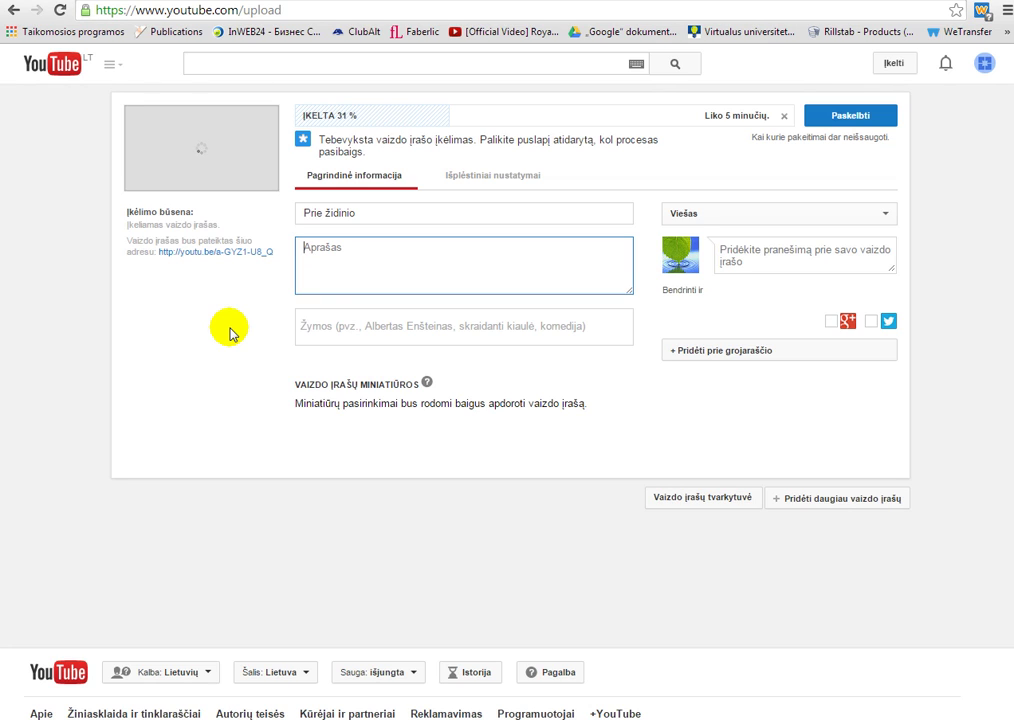
text(Šaltą rudens vakarą prie židinio)
- Add the tag 'židinys' to the video
click(313, 326)
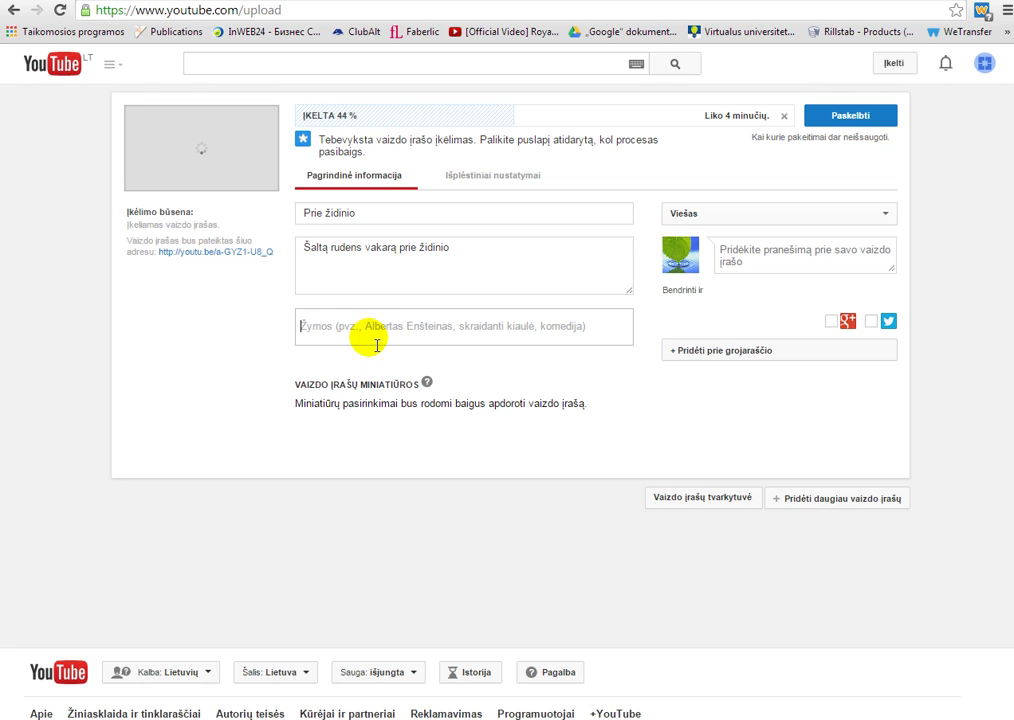
click(372, 345)
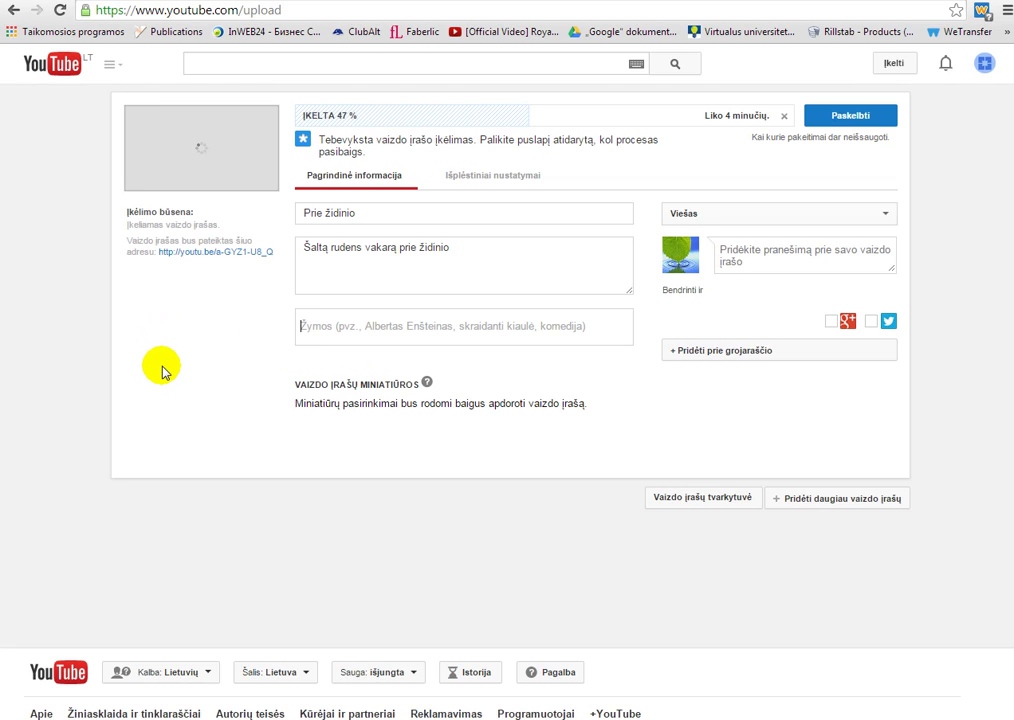
text(židiny)
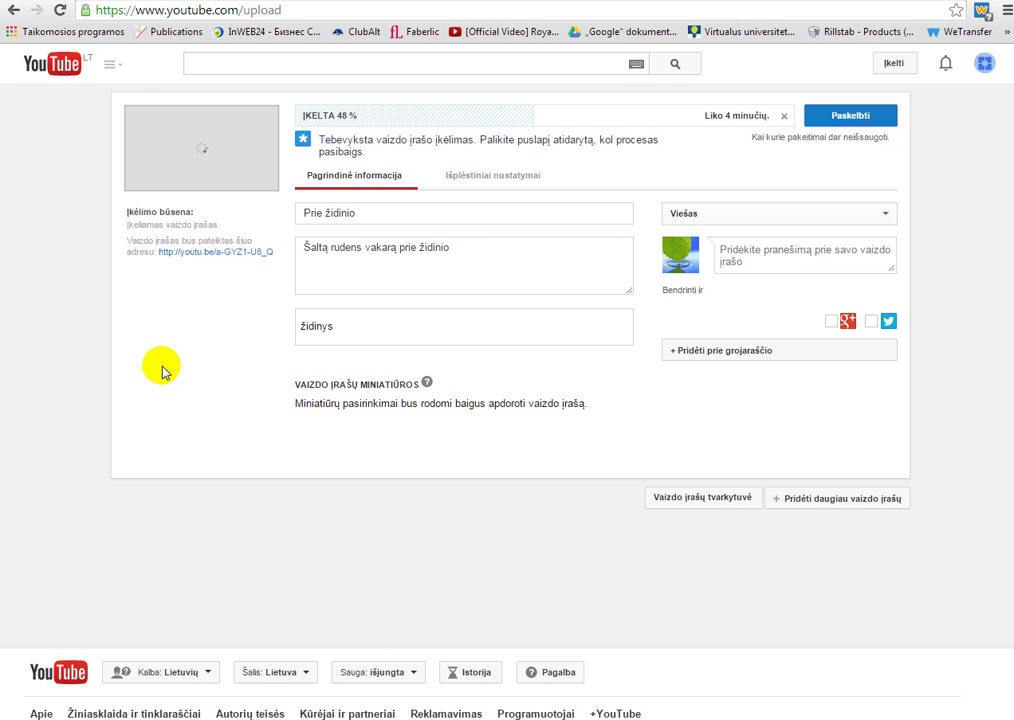
text(s)
key(Return)
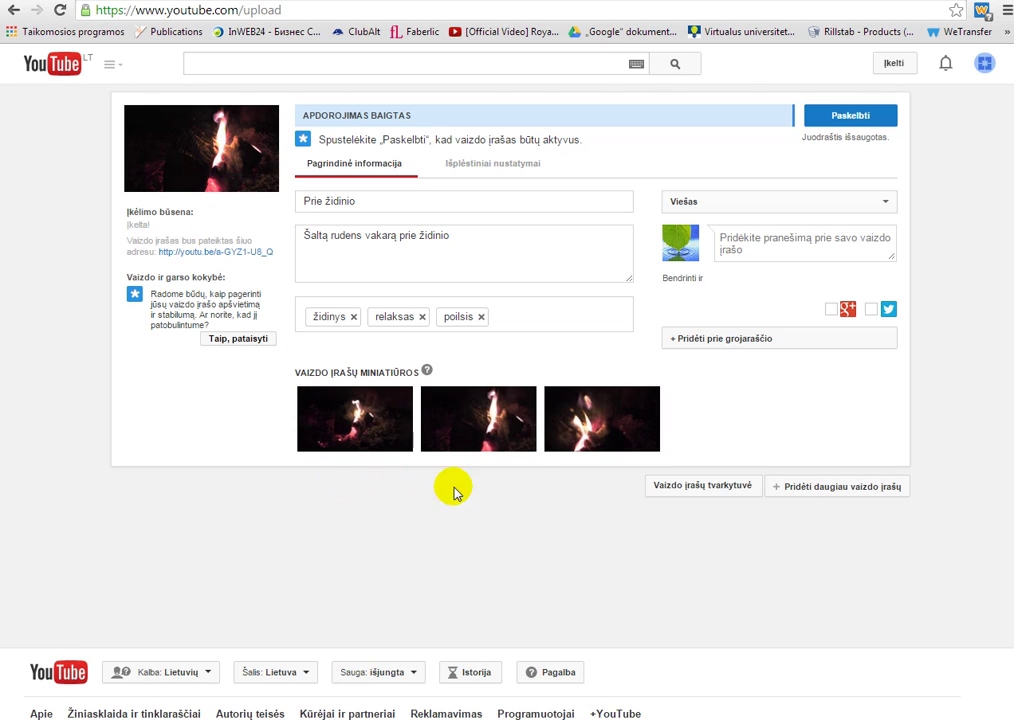
- Use the third frame as the thumbnail and publish 'Prie židinio'
click(596, 432)
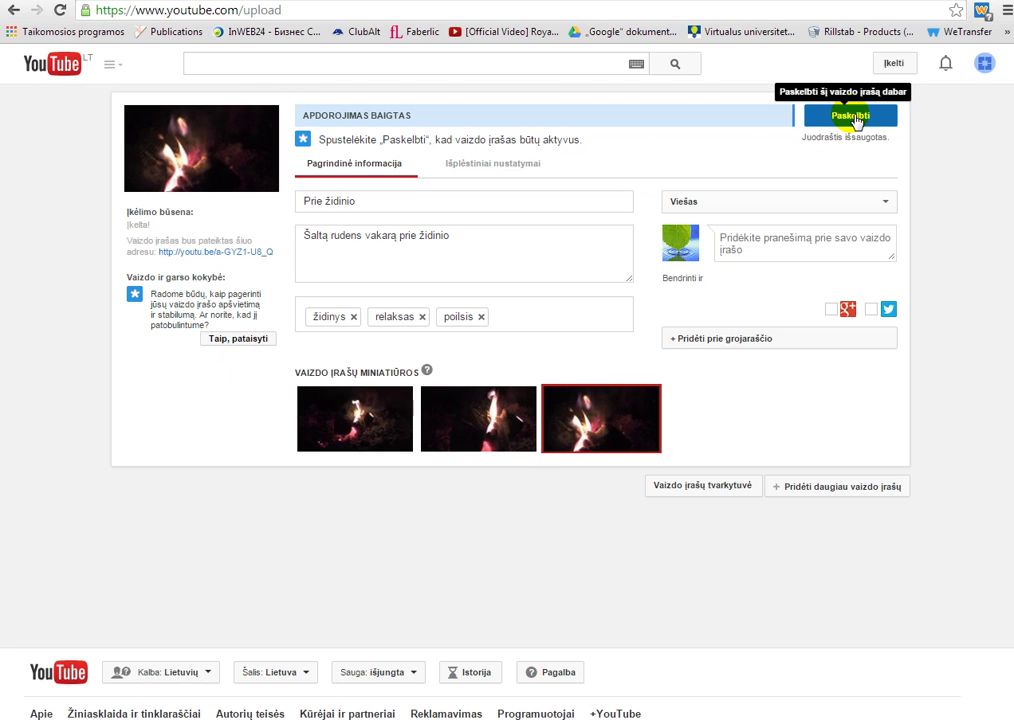
click(851, 116)
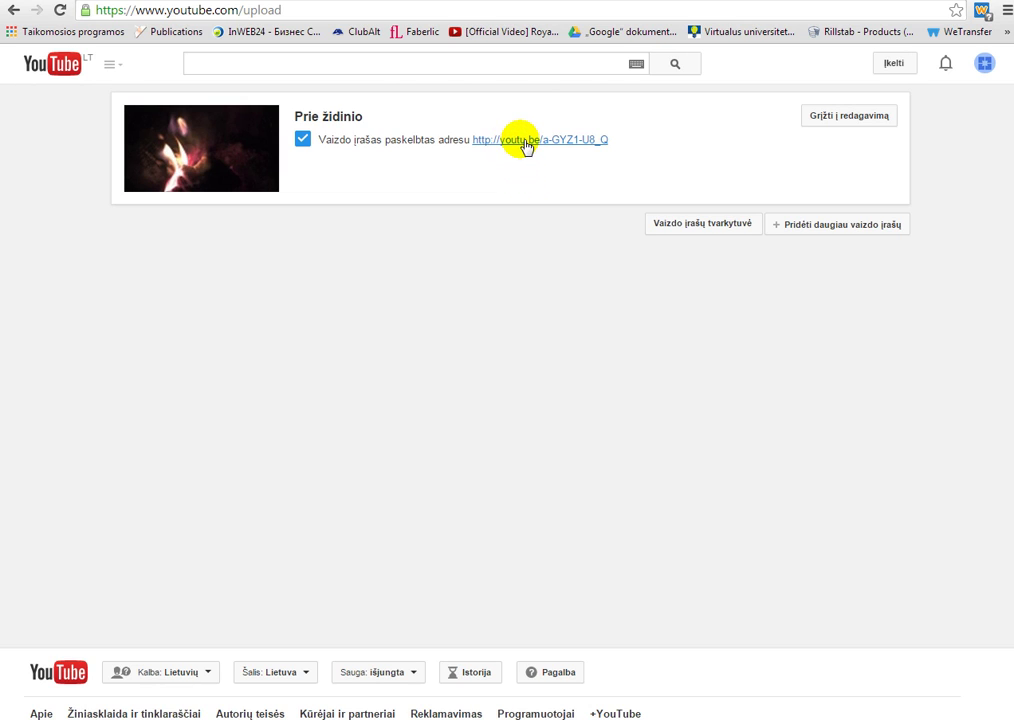
- Open the published video from its youtu.be link, then open the last suggested video
click(524, 137)
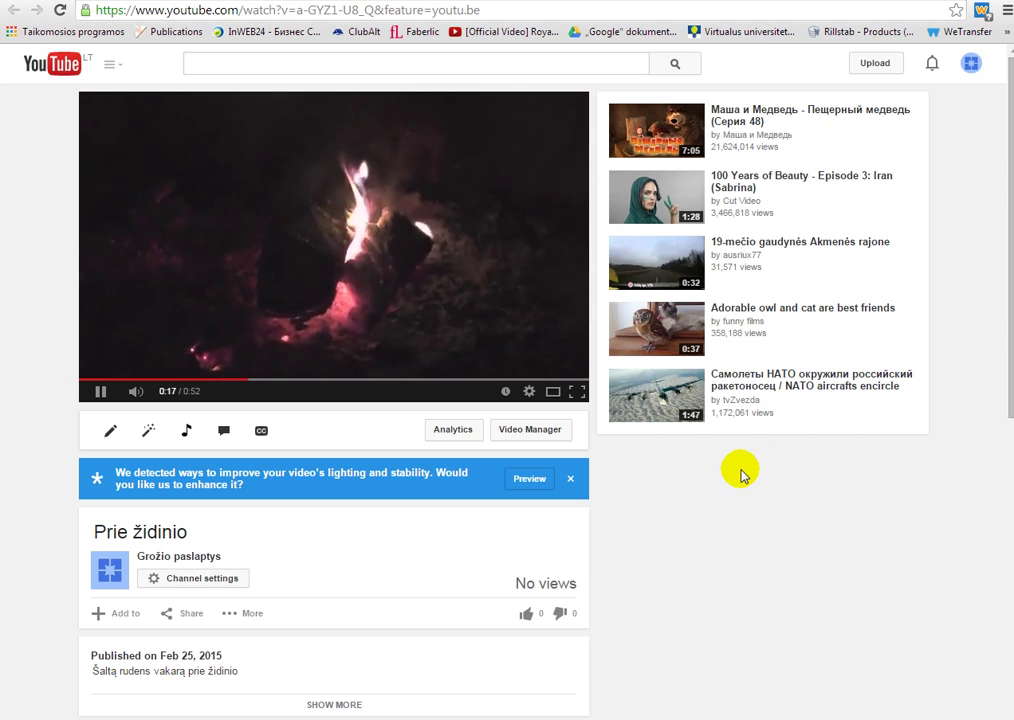
click(748, 408)
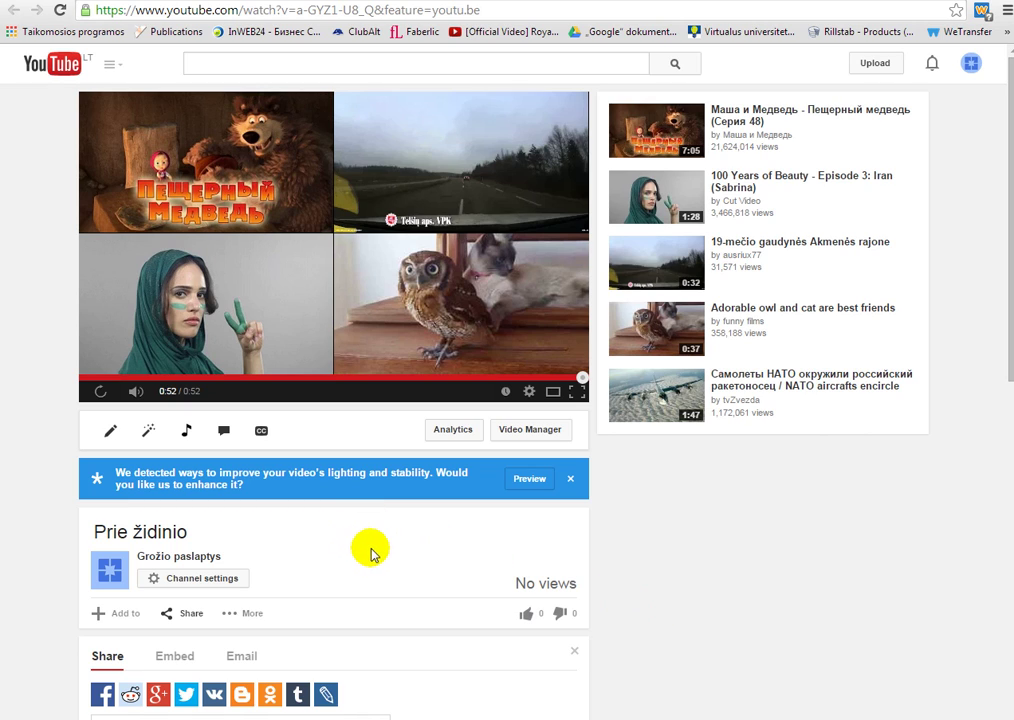
scroll(375, 550, down, 3)
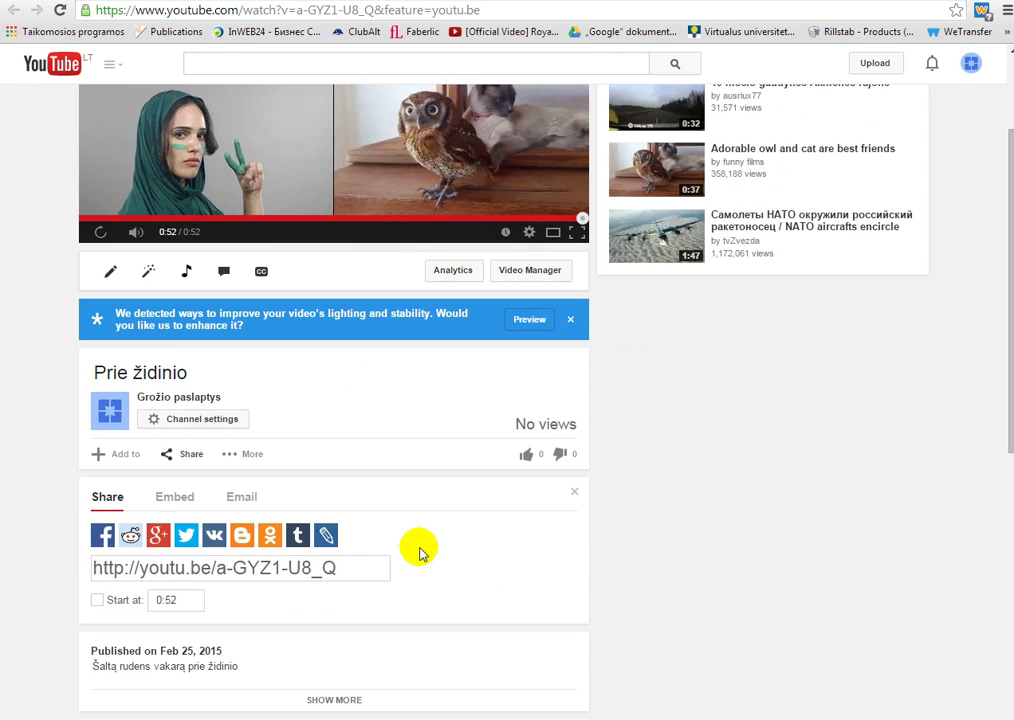
scroll(425, 555, down, 1)
scroll(425, 555, down, 1)
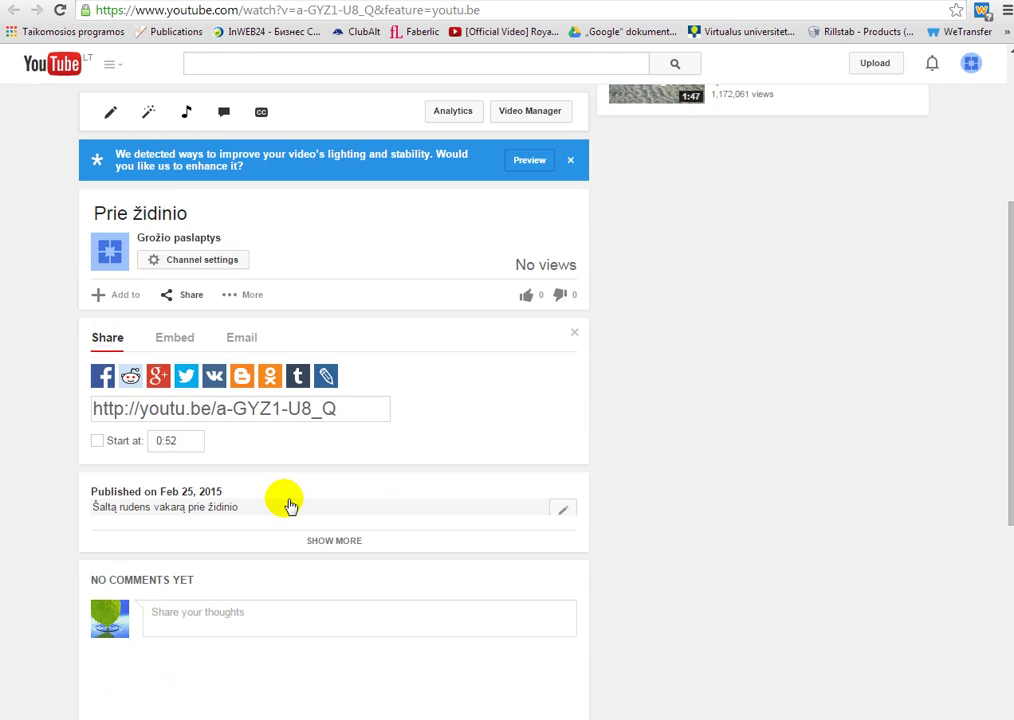